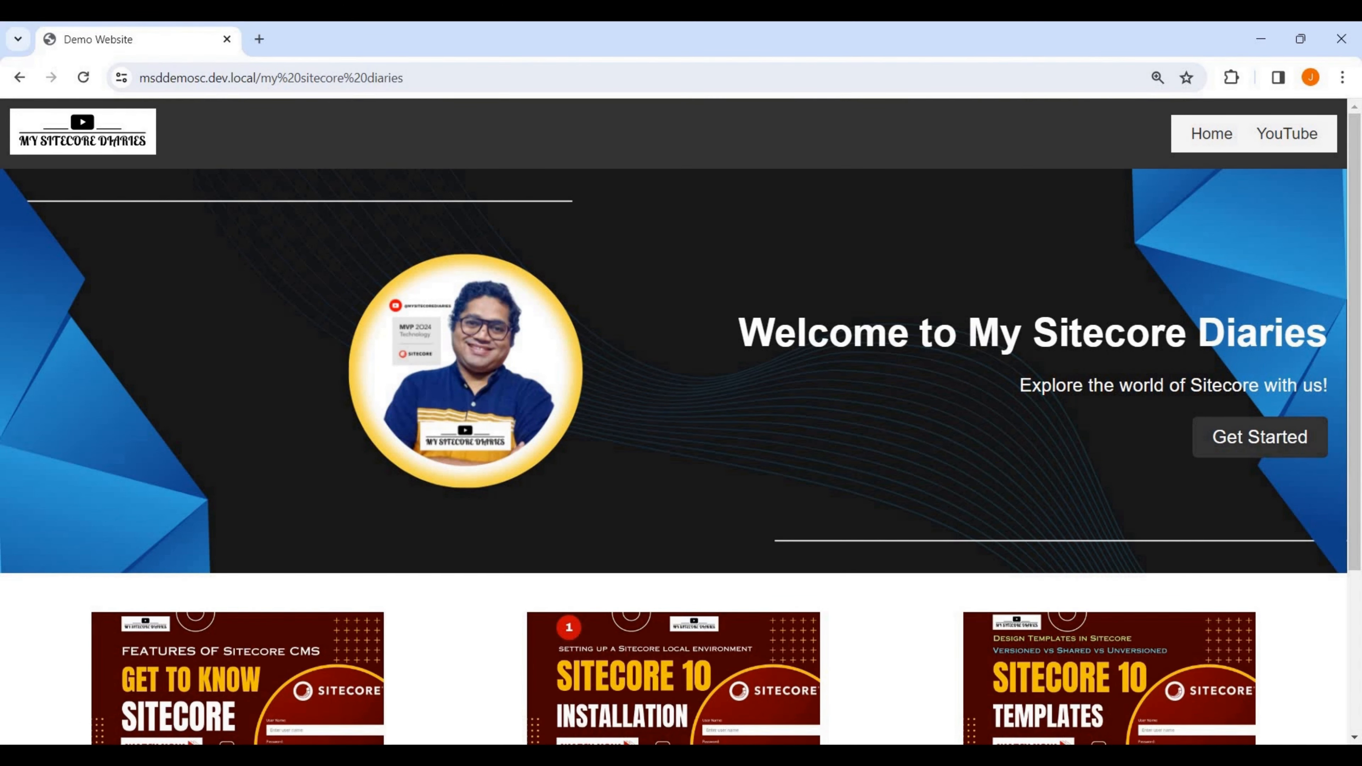
Move the My Sitecore Diaries item out of Home so it sits directly under Content
left_click(781, 669)
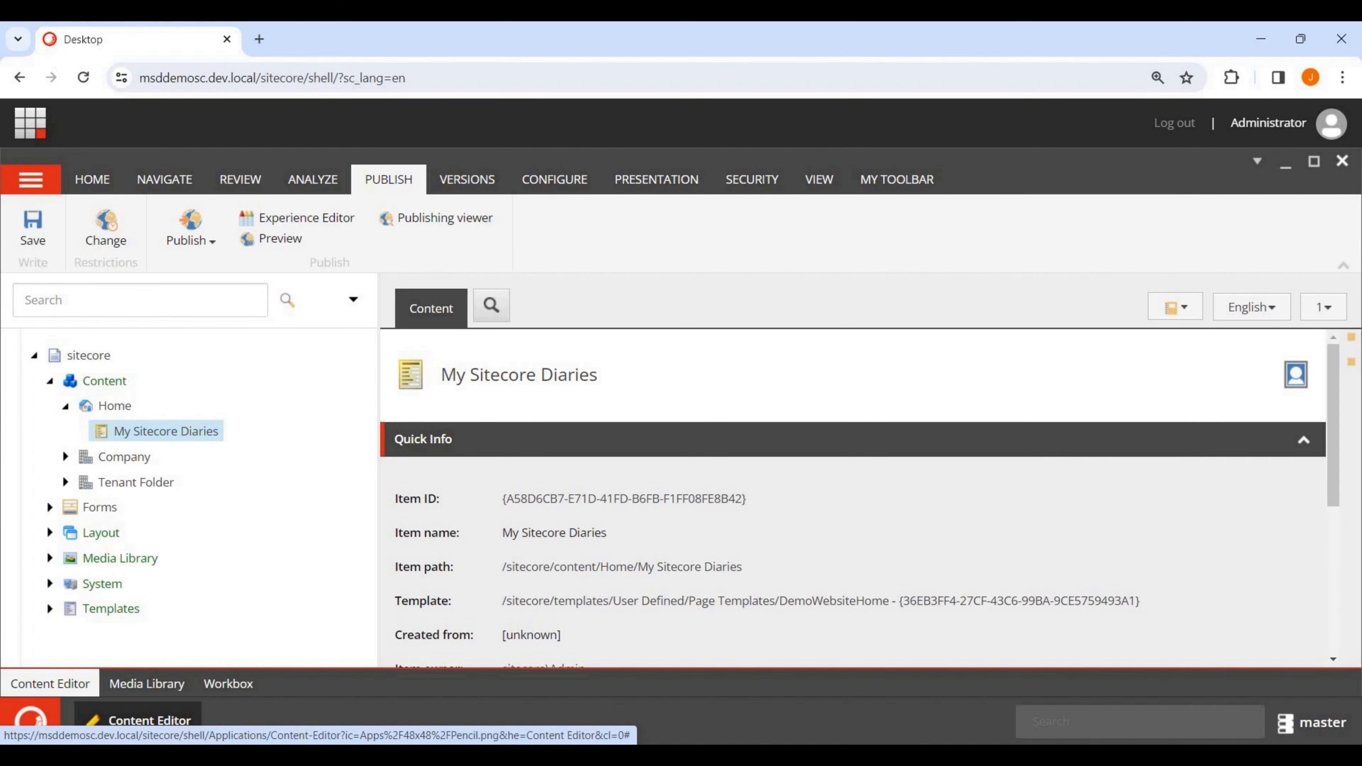
left_click_drag(161, 431, 129, 381)
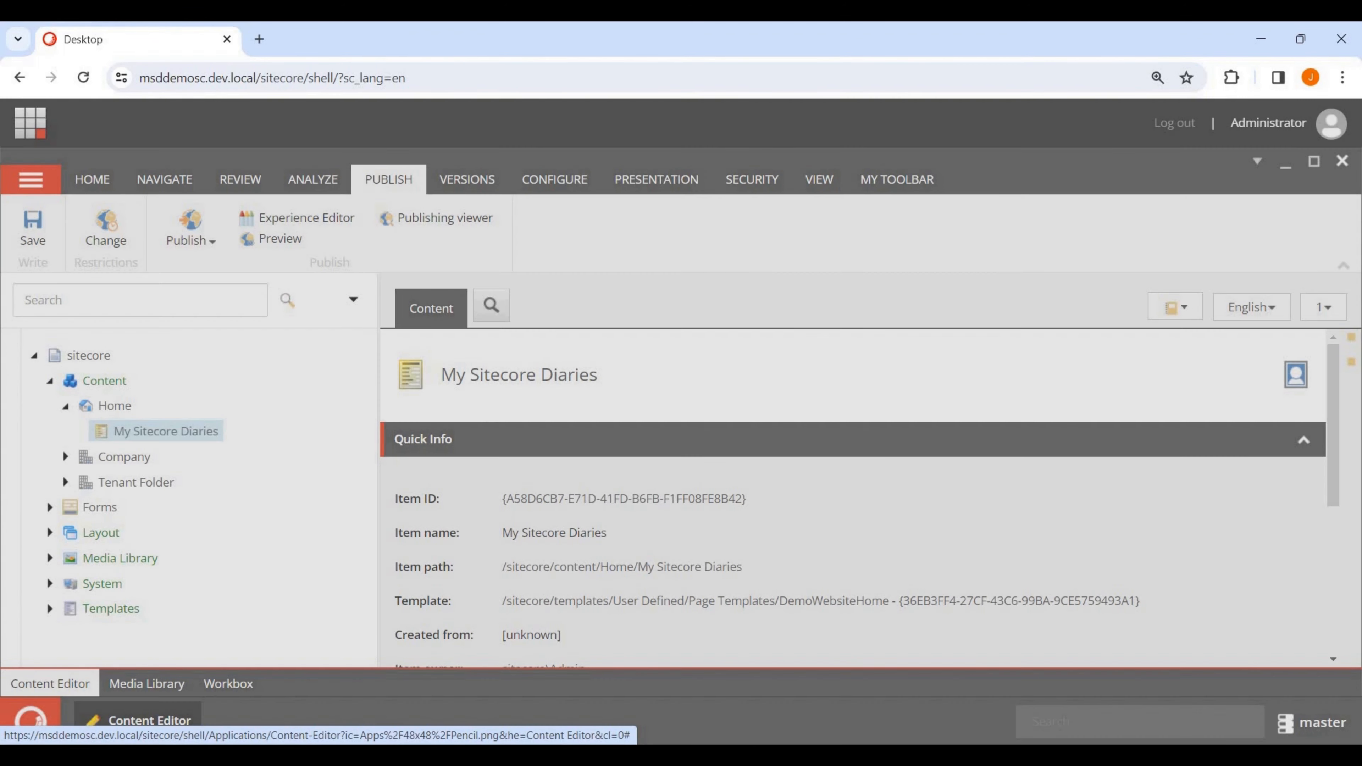
key("Return")
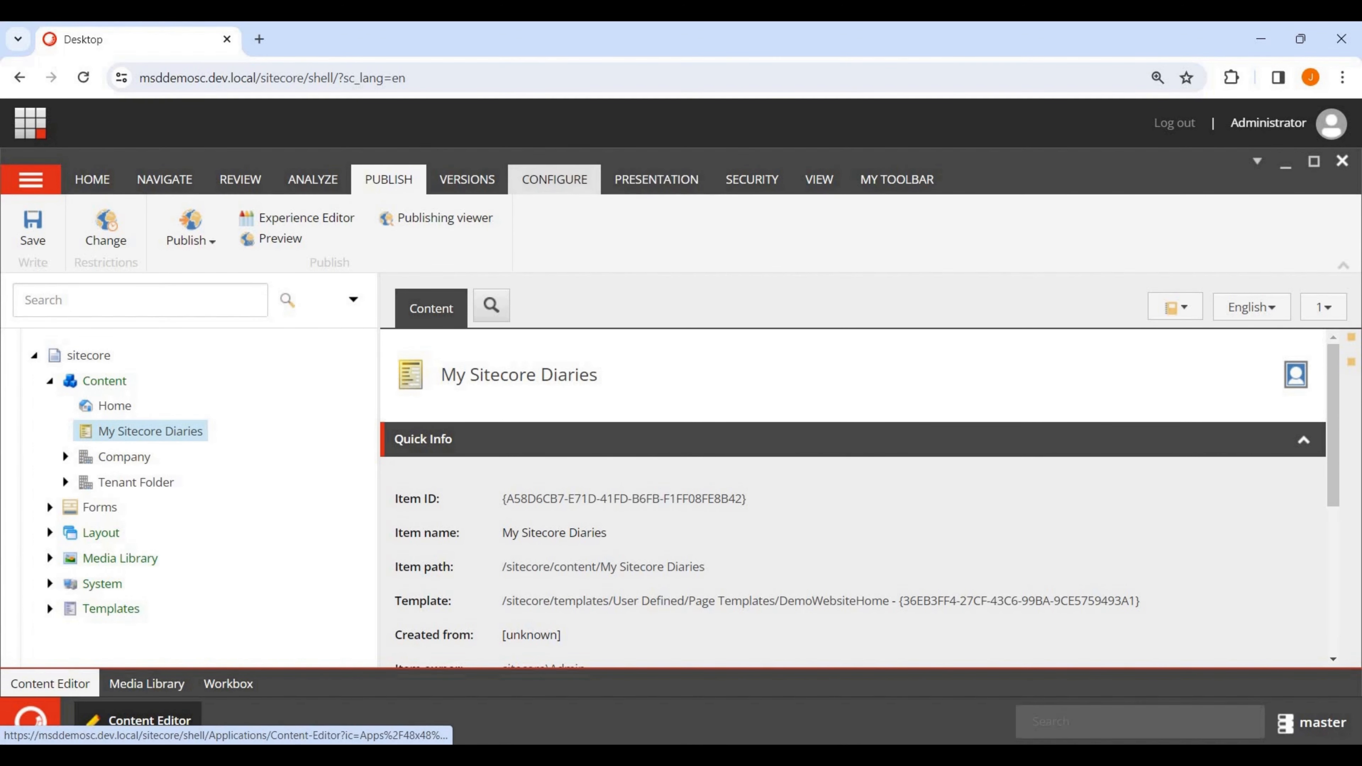
Change the DemoWebsiteHome template's icon to the plain globe from the Network icon set and save
left_click(554, 179)
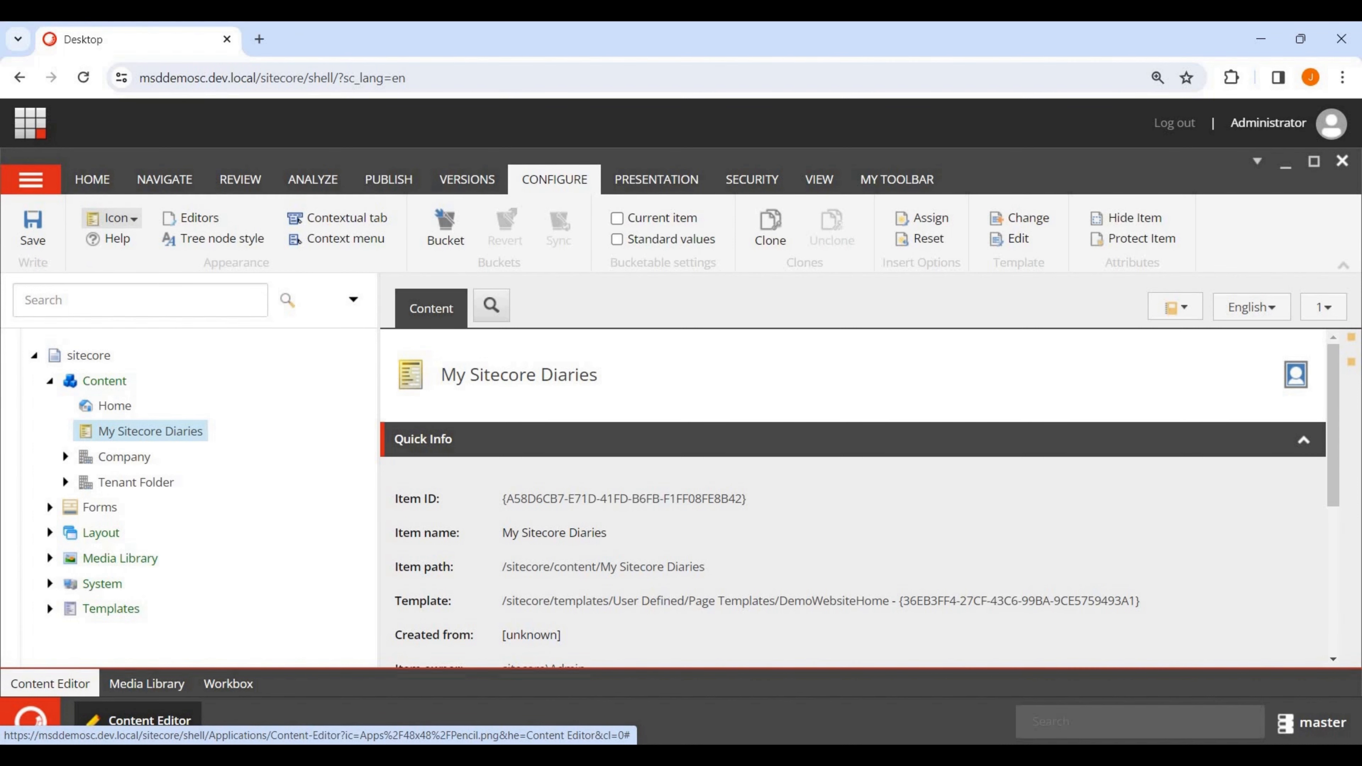
left_click(111, 217)
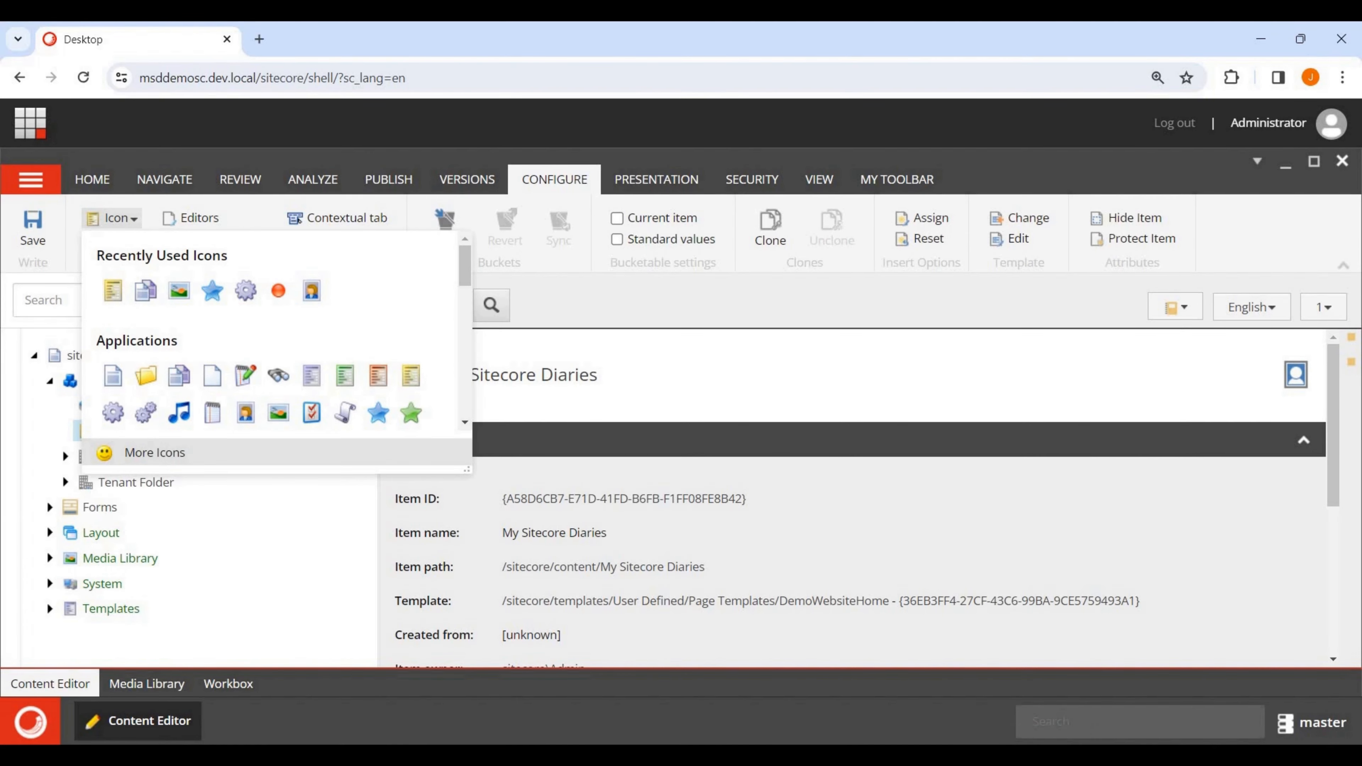
left_click(154, 452)
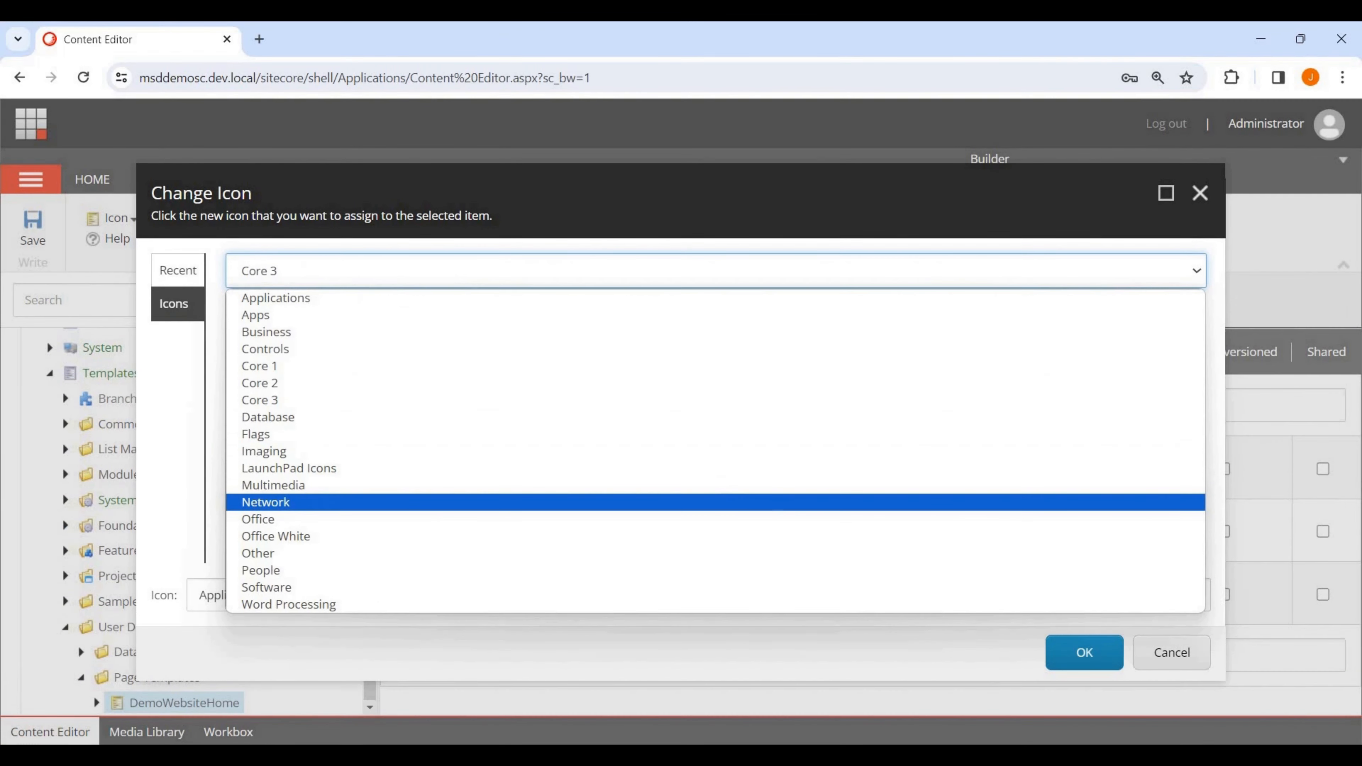
left_click(266, 501)
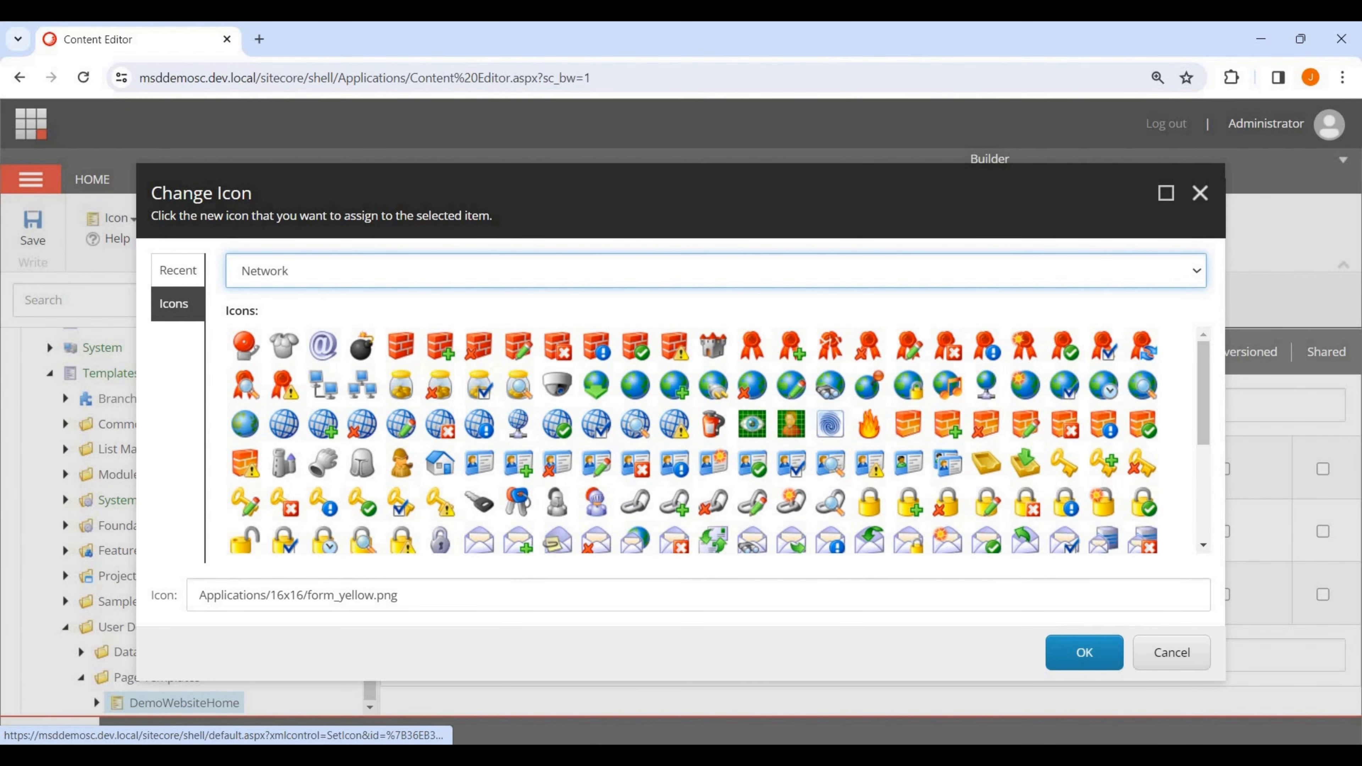
left_click(245, 424)
left_click(1084, 652)
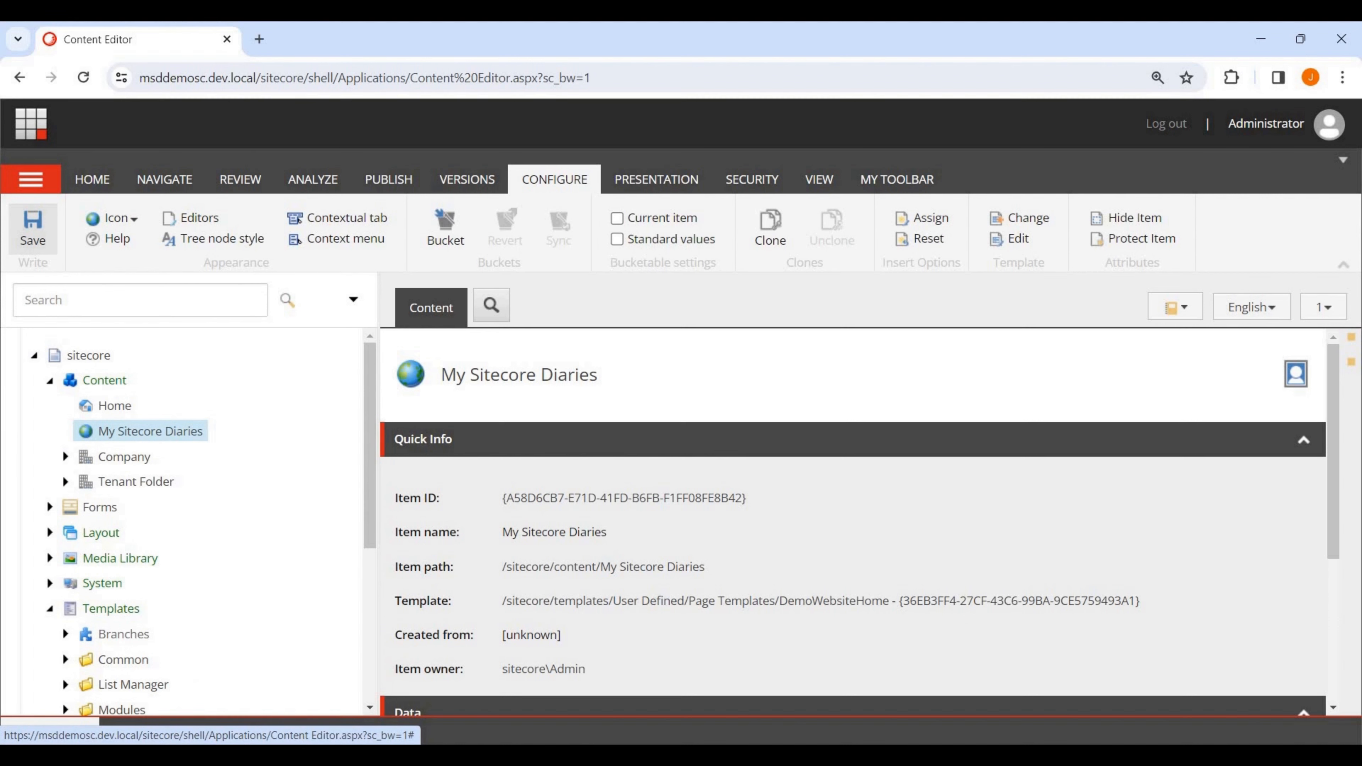
left_click(32, 228)
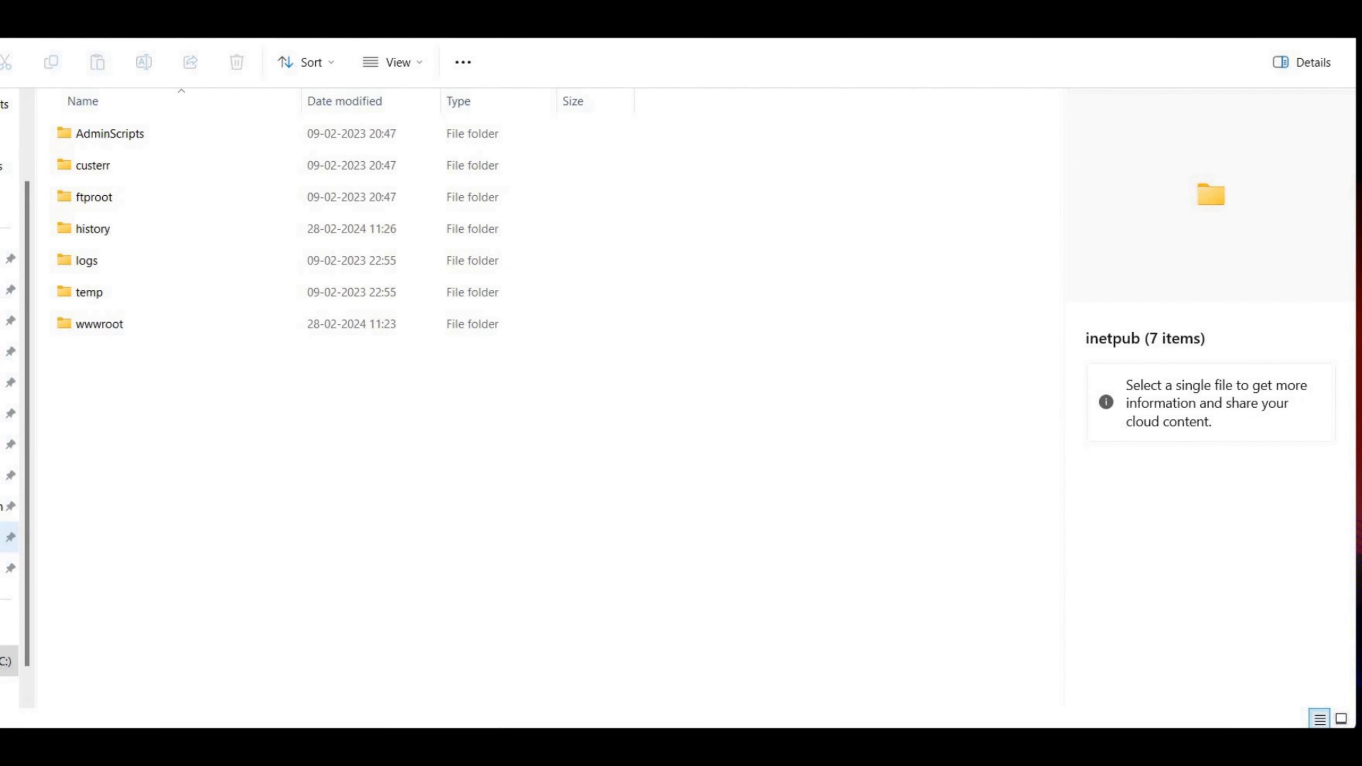
Switch to File Explorer and open the App_Config\Include folder of MSDDemosc.dev.local inside wwwroot
double_click(99, 323)
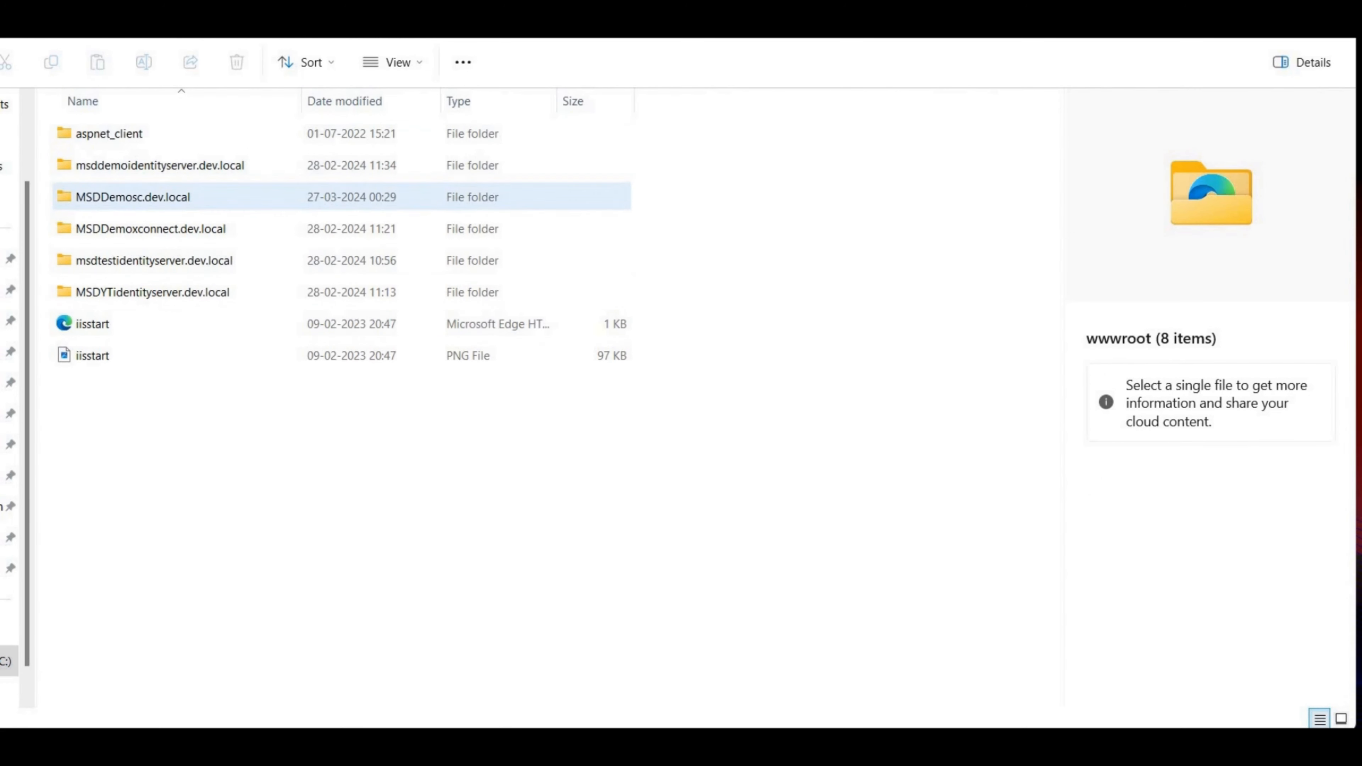
double_click(132, 197)
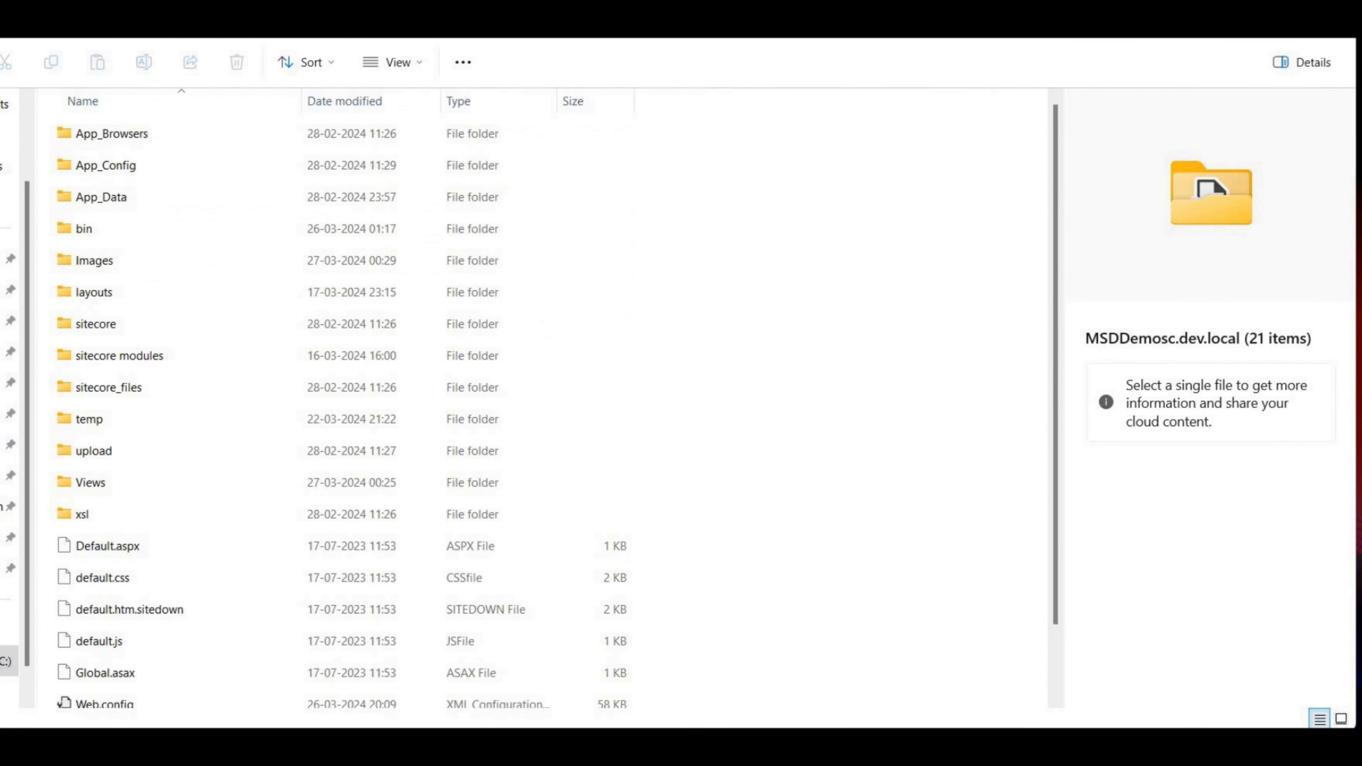
mouse_move(102, 170)
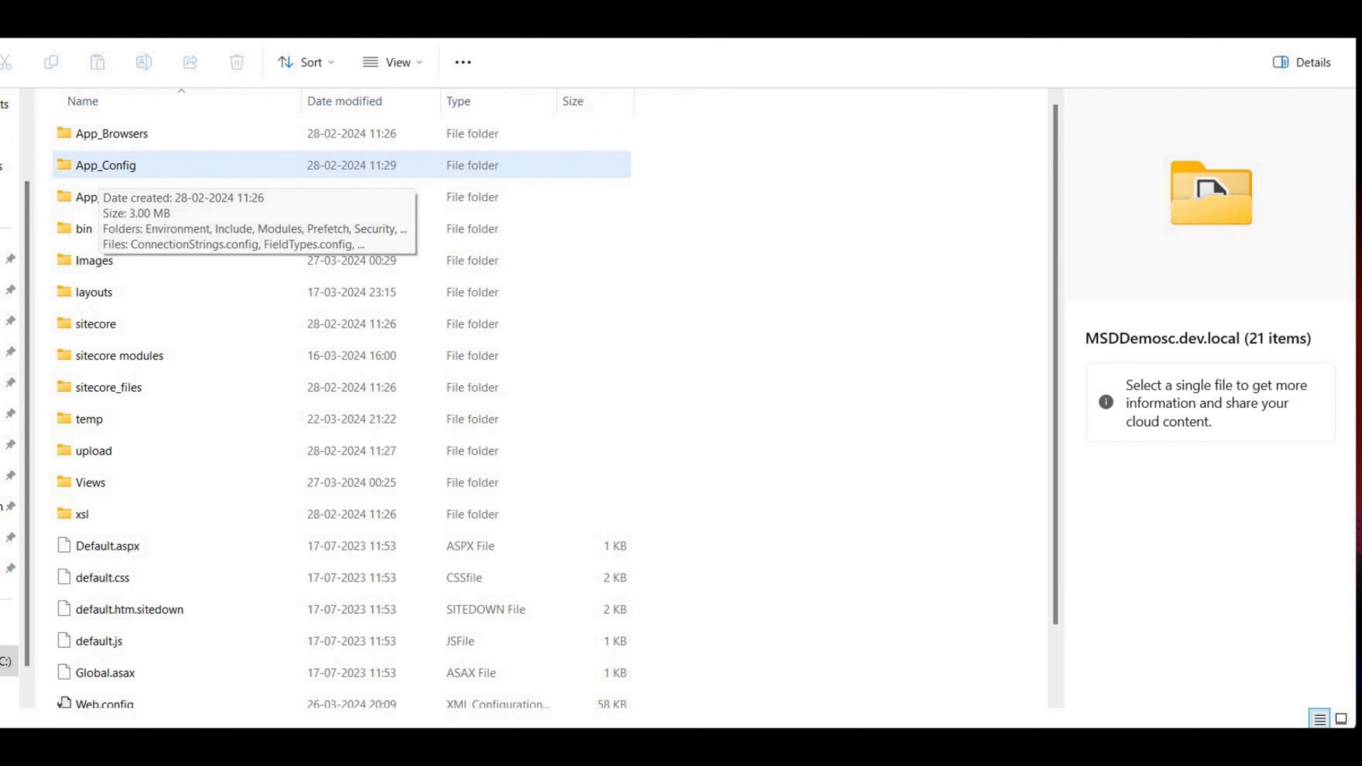
double_click(102, 170)
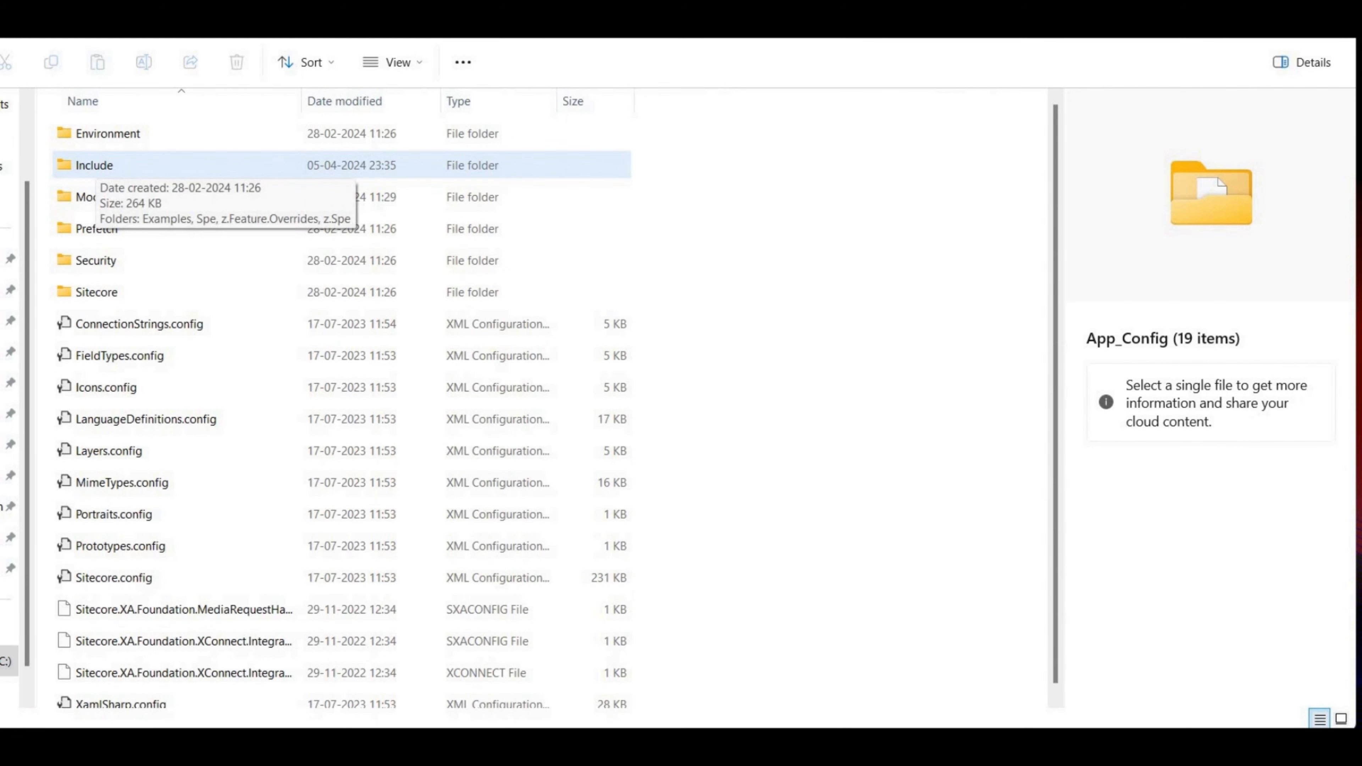
double_click(95, 167)
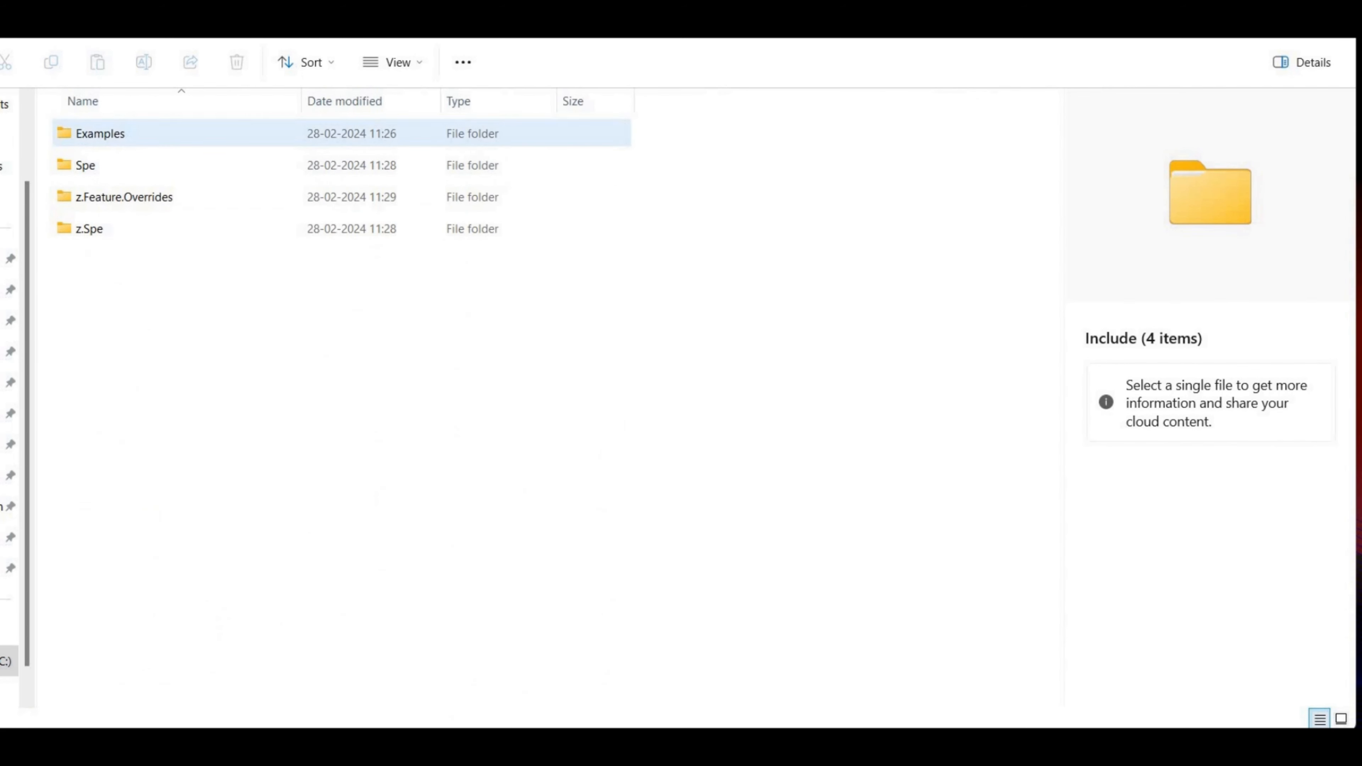
Create a folder named Custom in the Include folder, approving the administrator permission request
right_click(159, 320)
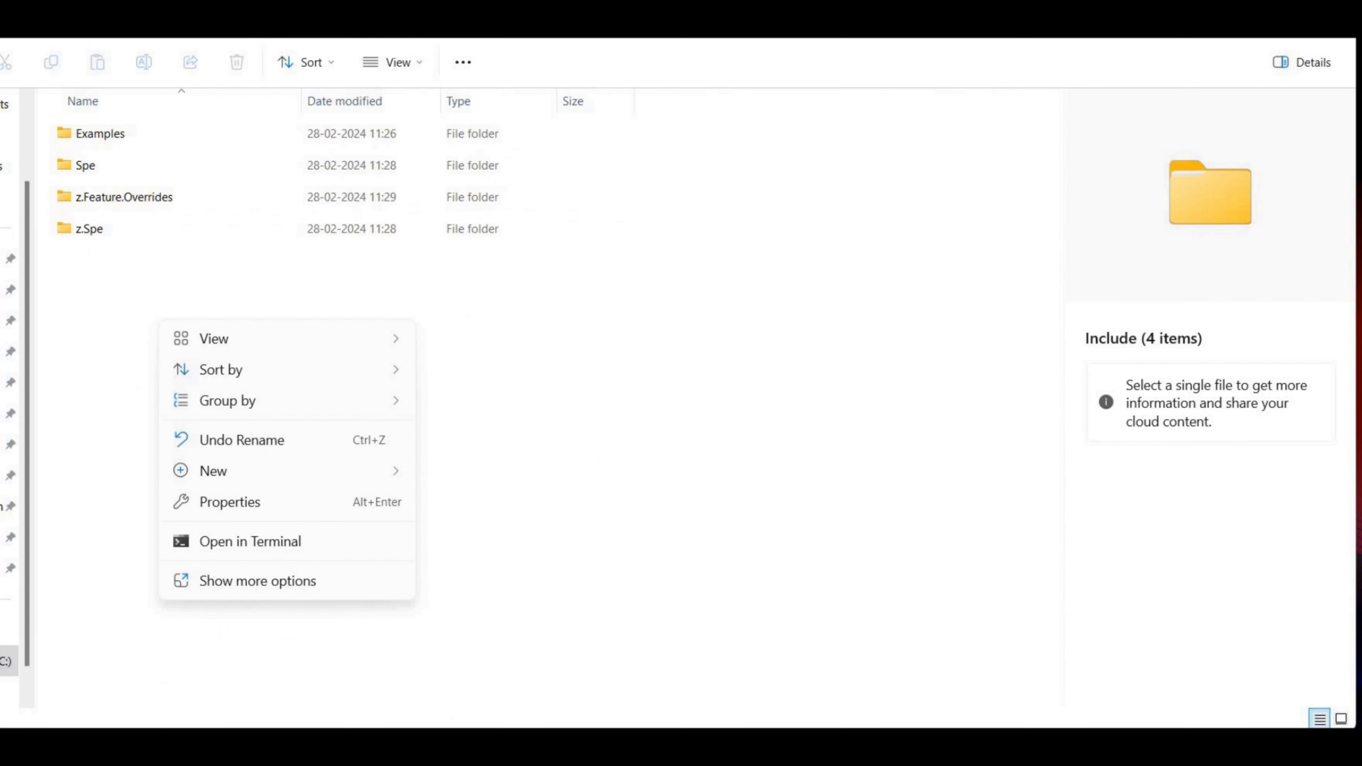
mouse_move(241, 471)
left_click(461, 473)
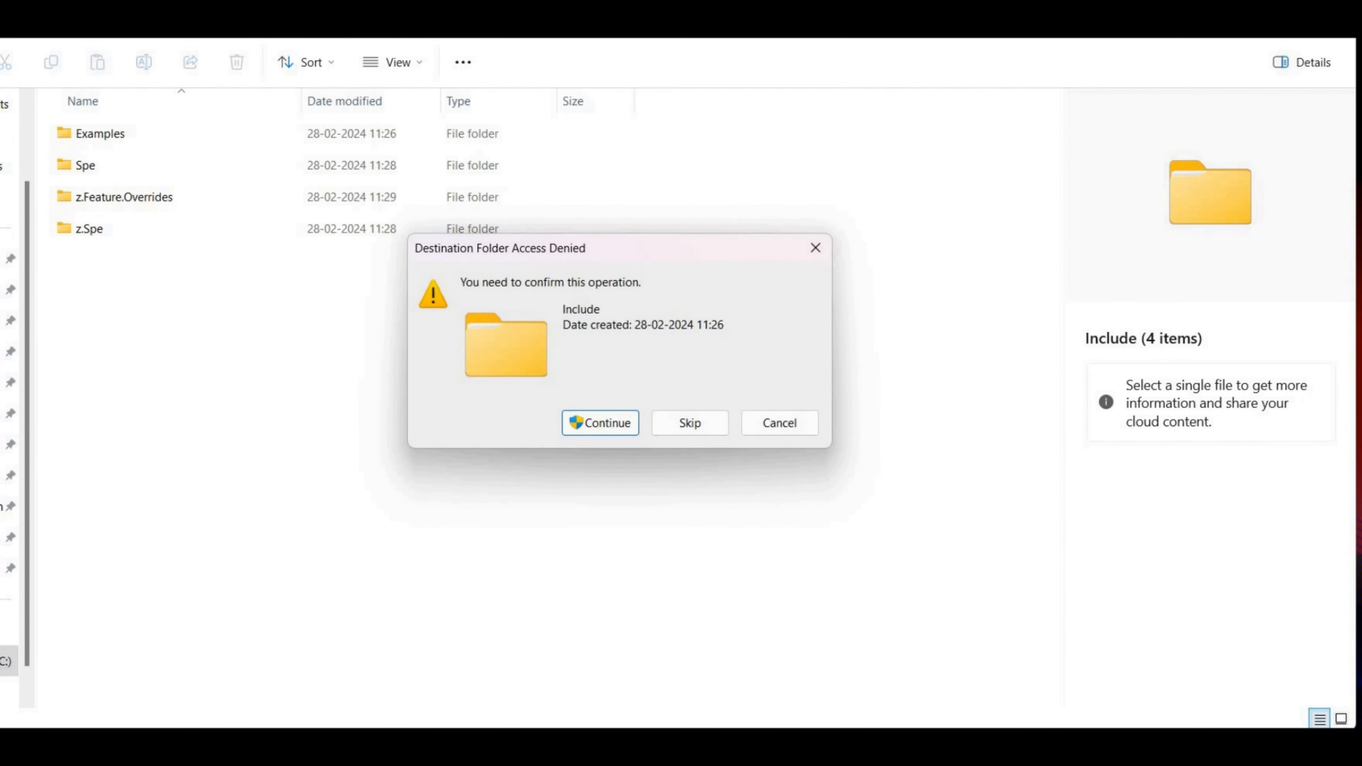
left_click(599, 423)
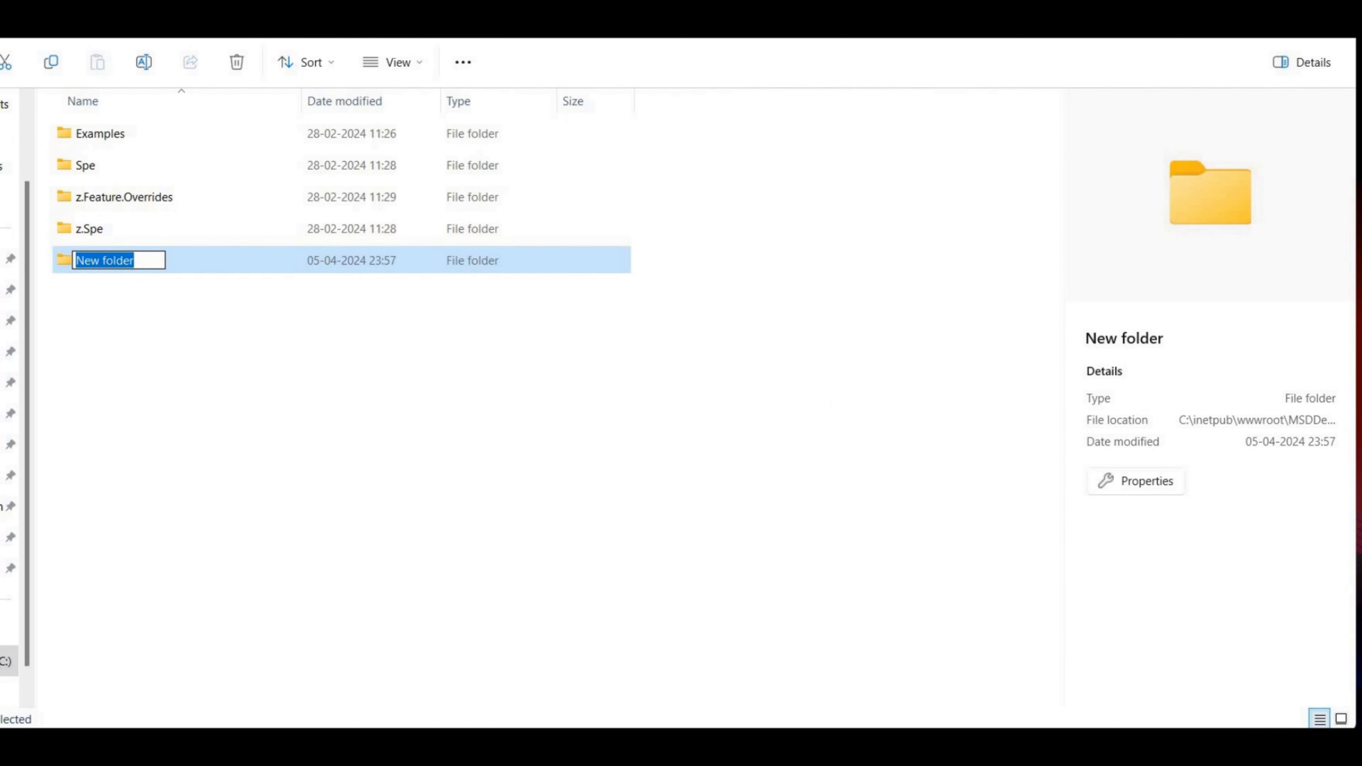
type("CUst")
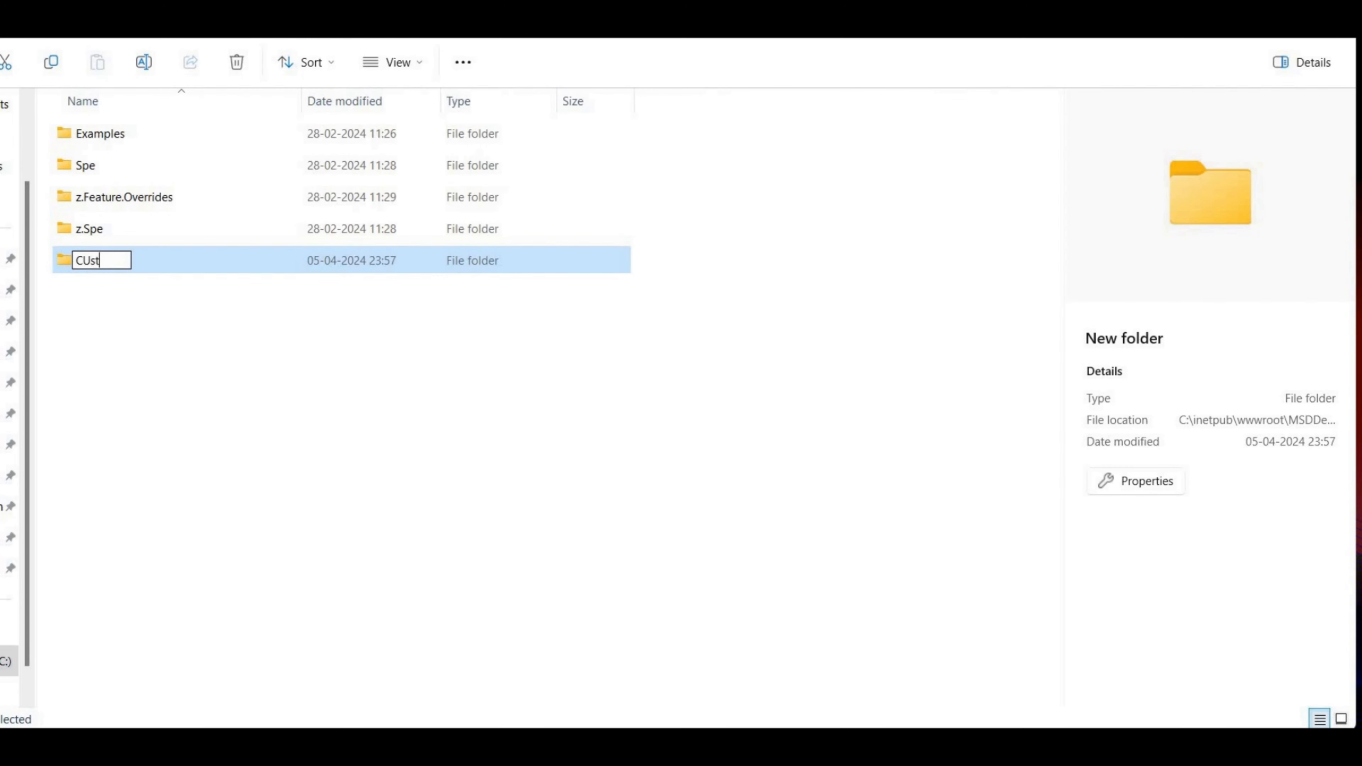
type("om")
key("BackSpace")
type("ustom")
key("Escape")
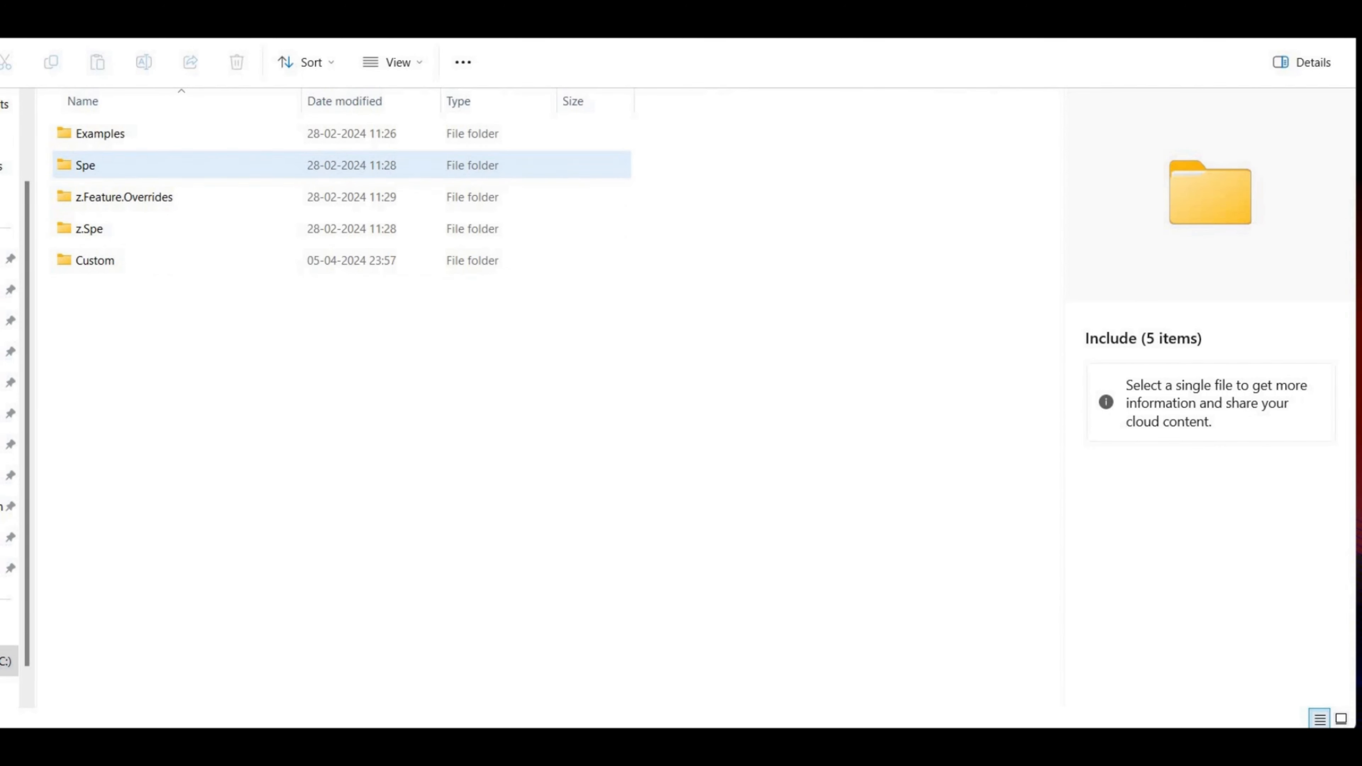
Copy SiteDefinition.config.example from the Examples folder into the Custom folder, approving the administrator permission request
double_click(100, 133)
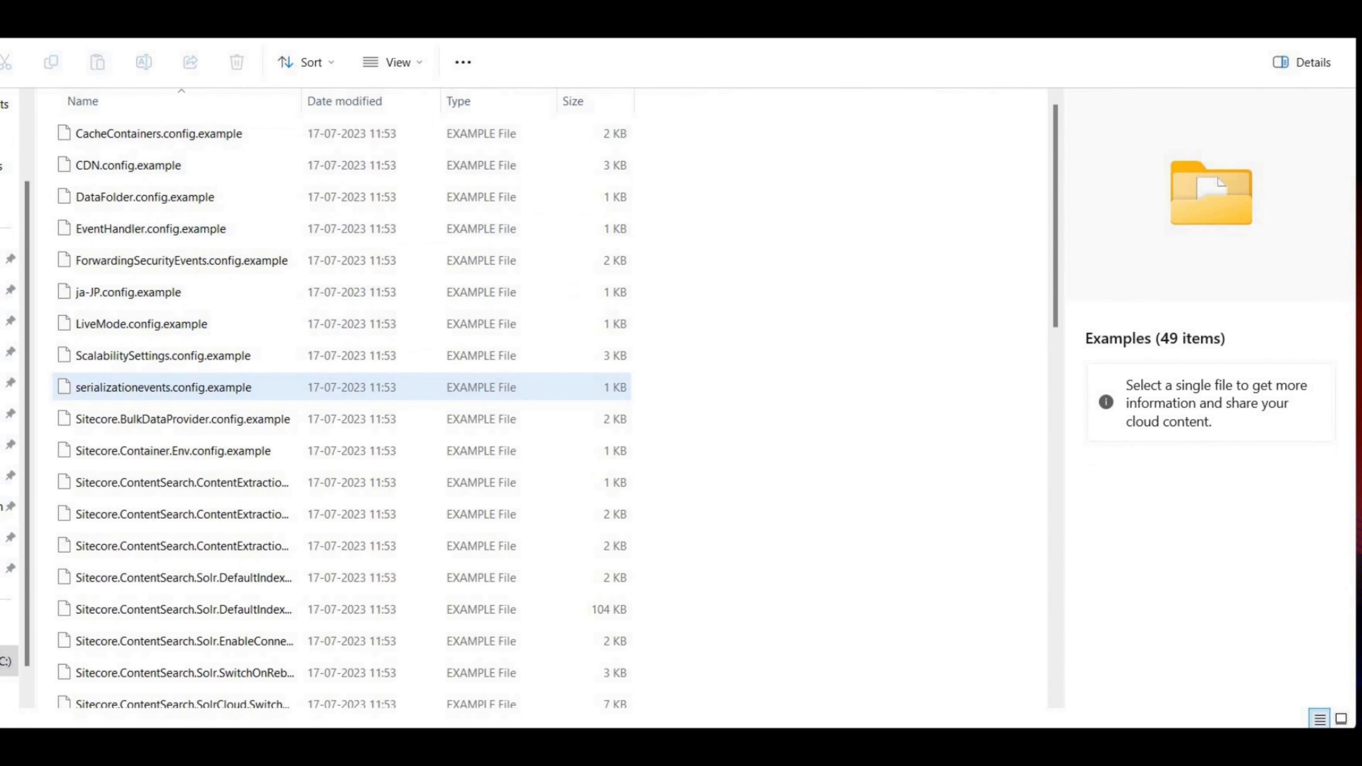
scroll(244, 568, "down", 10)
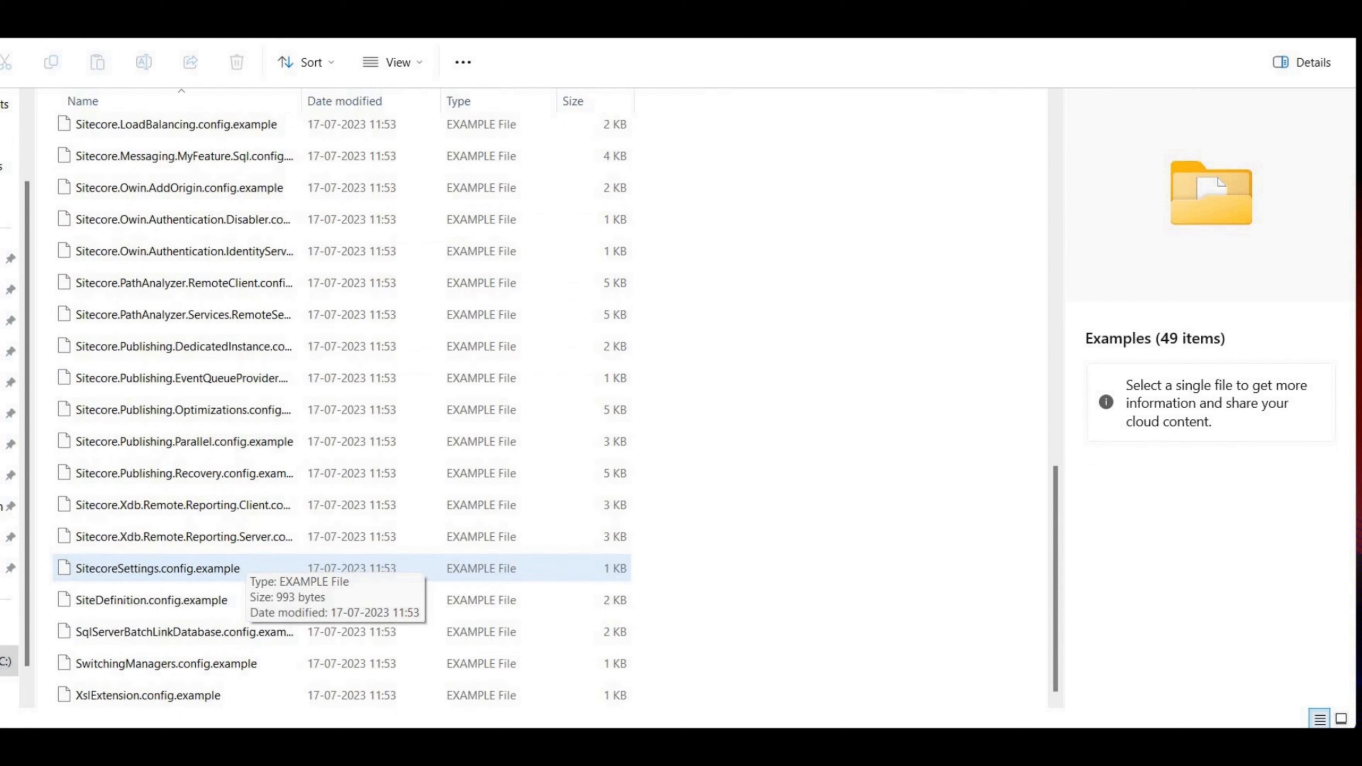
left_click(207, 599)
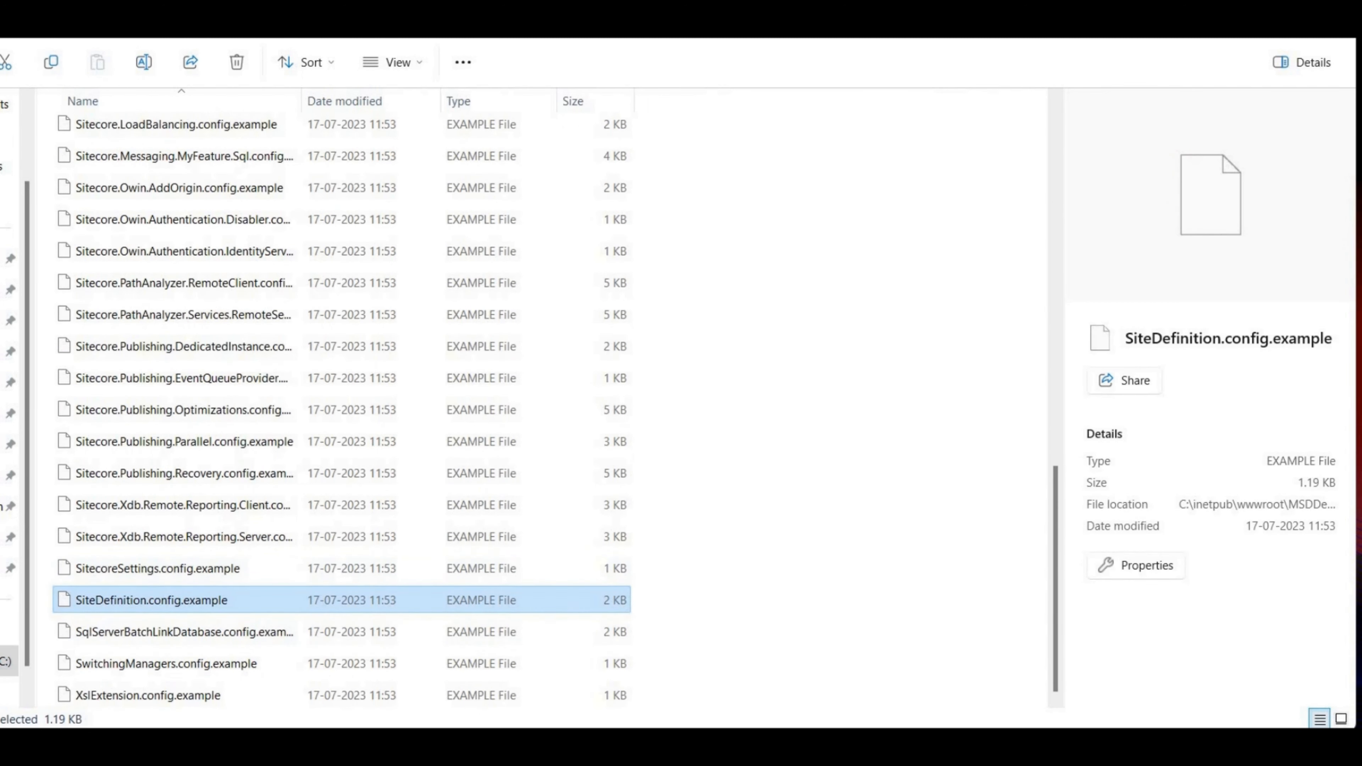
key("ctrl+c")
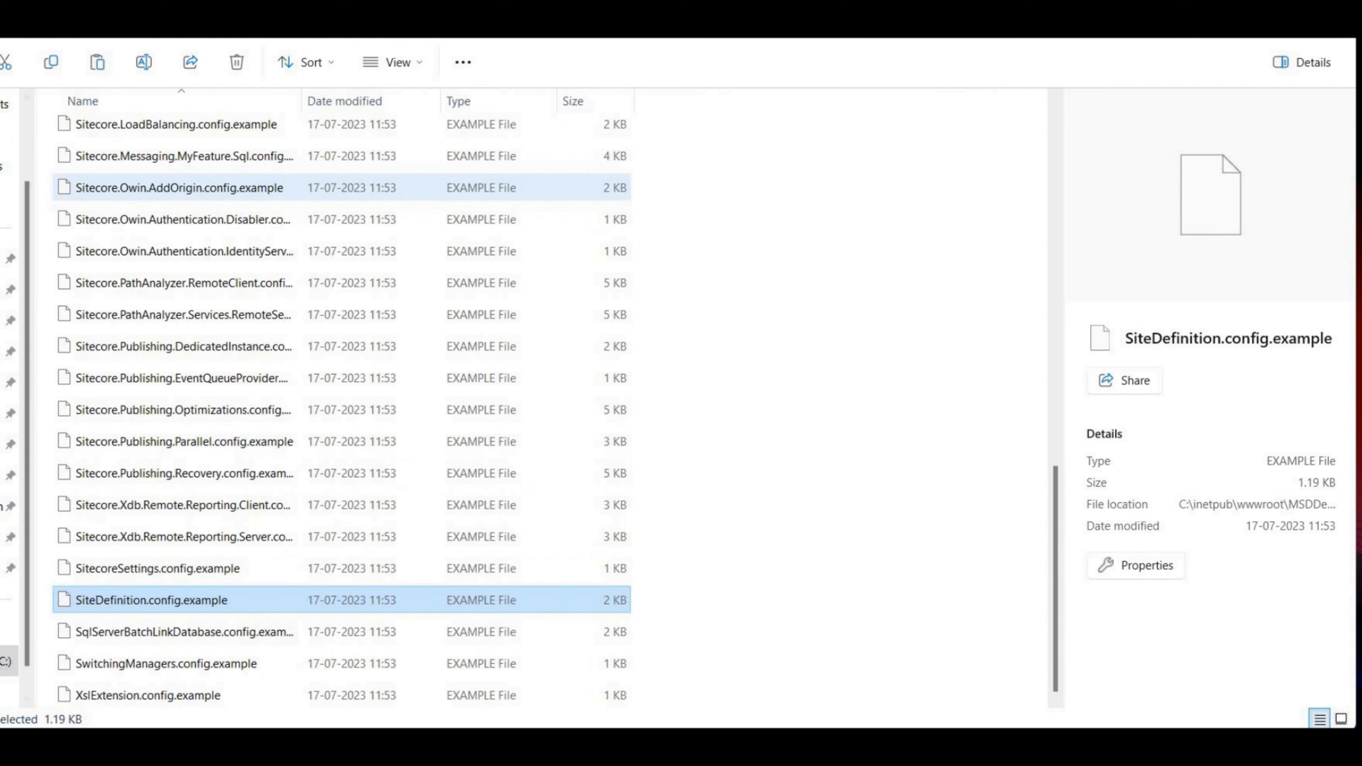
key("alt+Left")
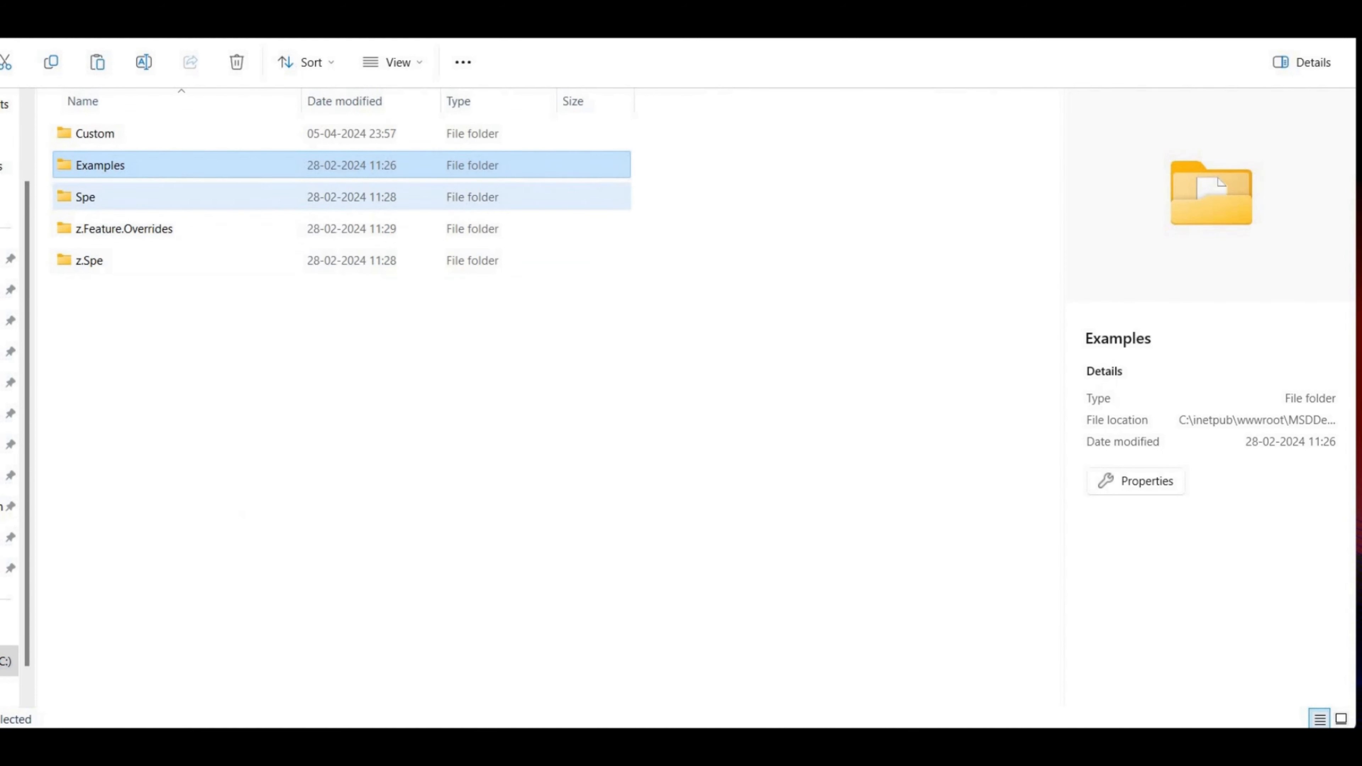
double_click(161, 133)
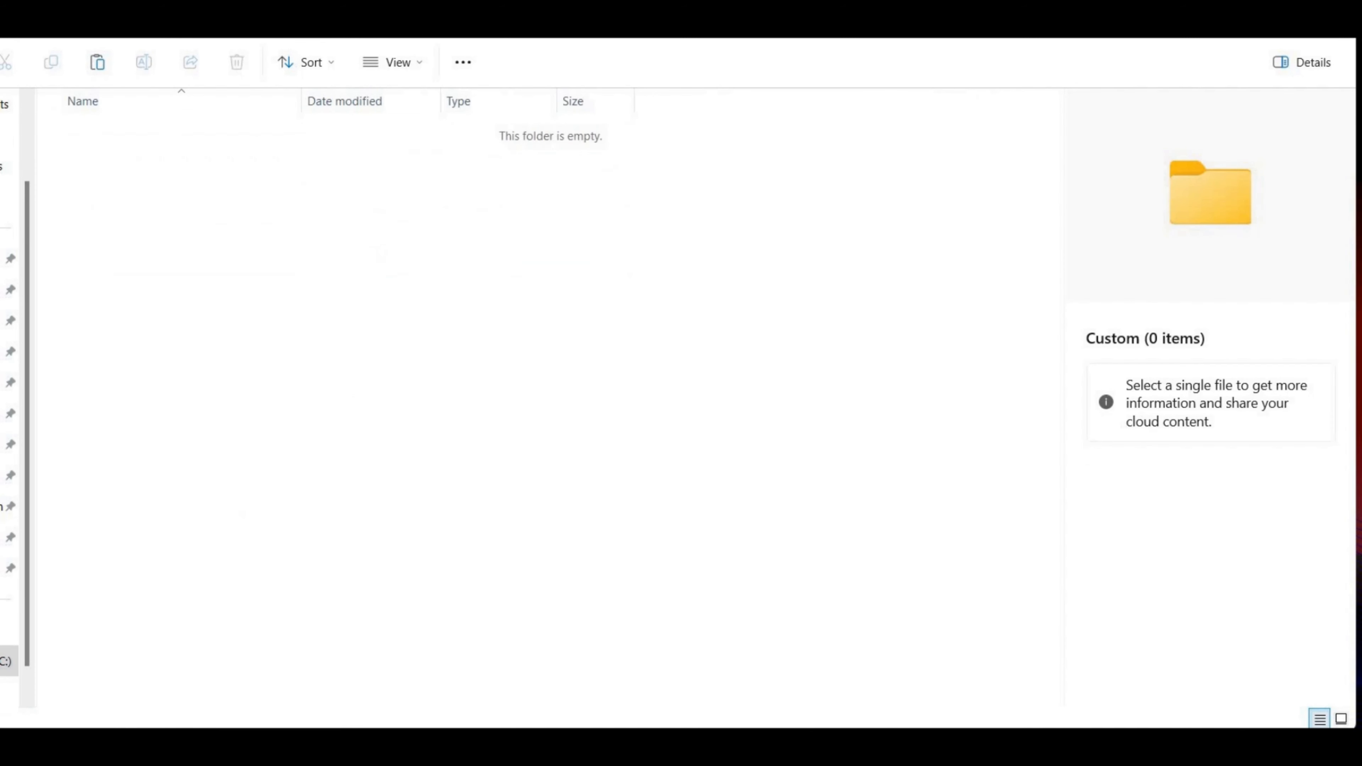
key("ctrl+v")
left_click(628, 371)
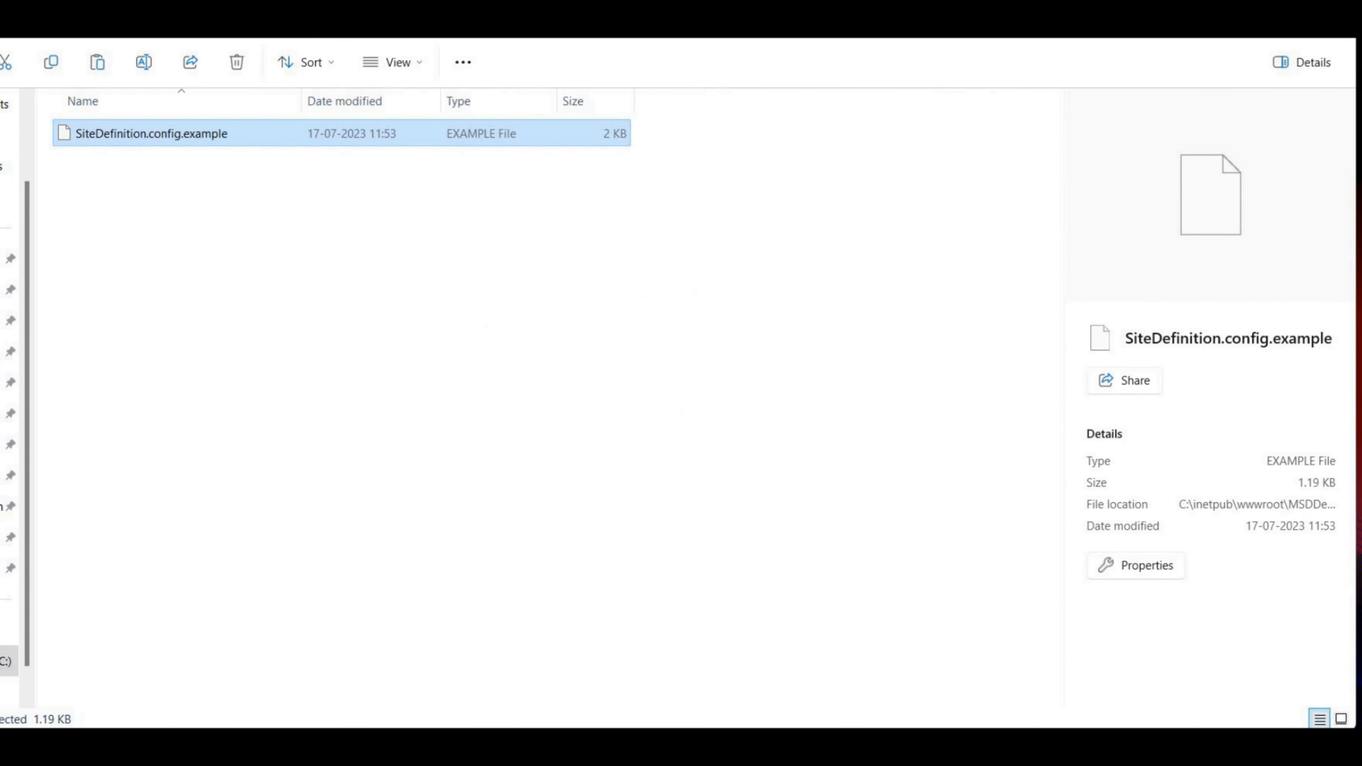
Open the copied SiteDefinition.config.example in Visual Studio and read its explanatory comment and site definition
right_click(153, 134)
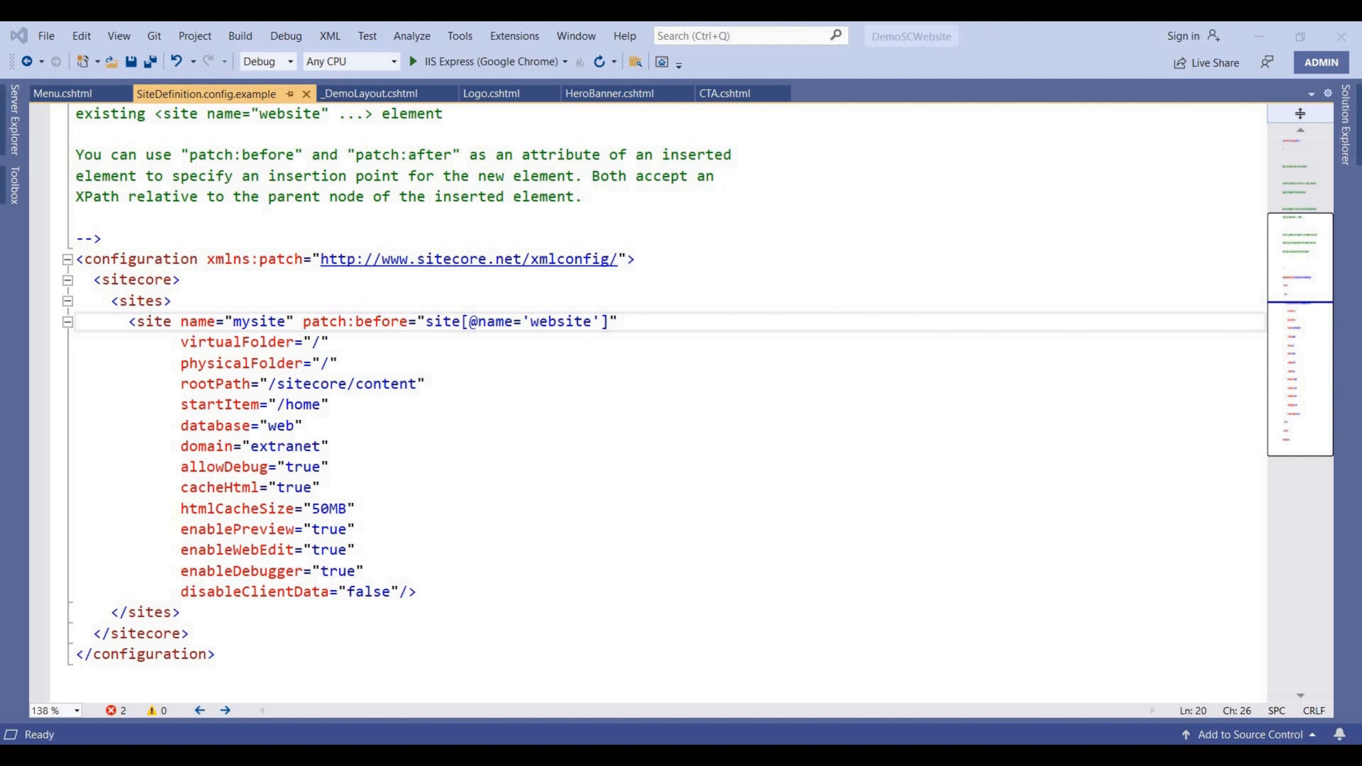
scroll(665, 402, "up", 3)
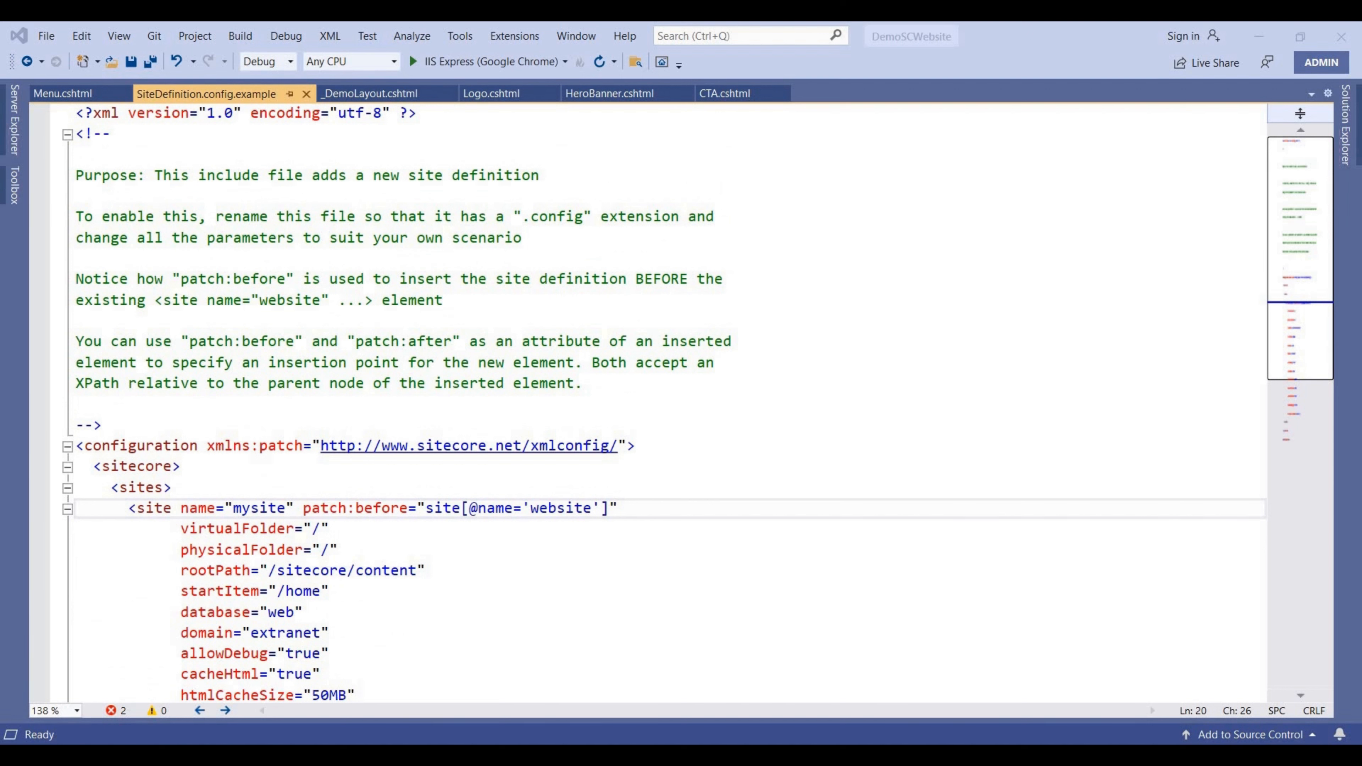
scroll(664, 402, "down", 1)
scroll(665, 402, "down", 2)
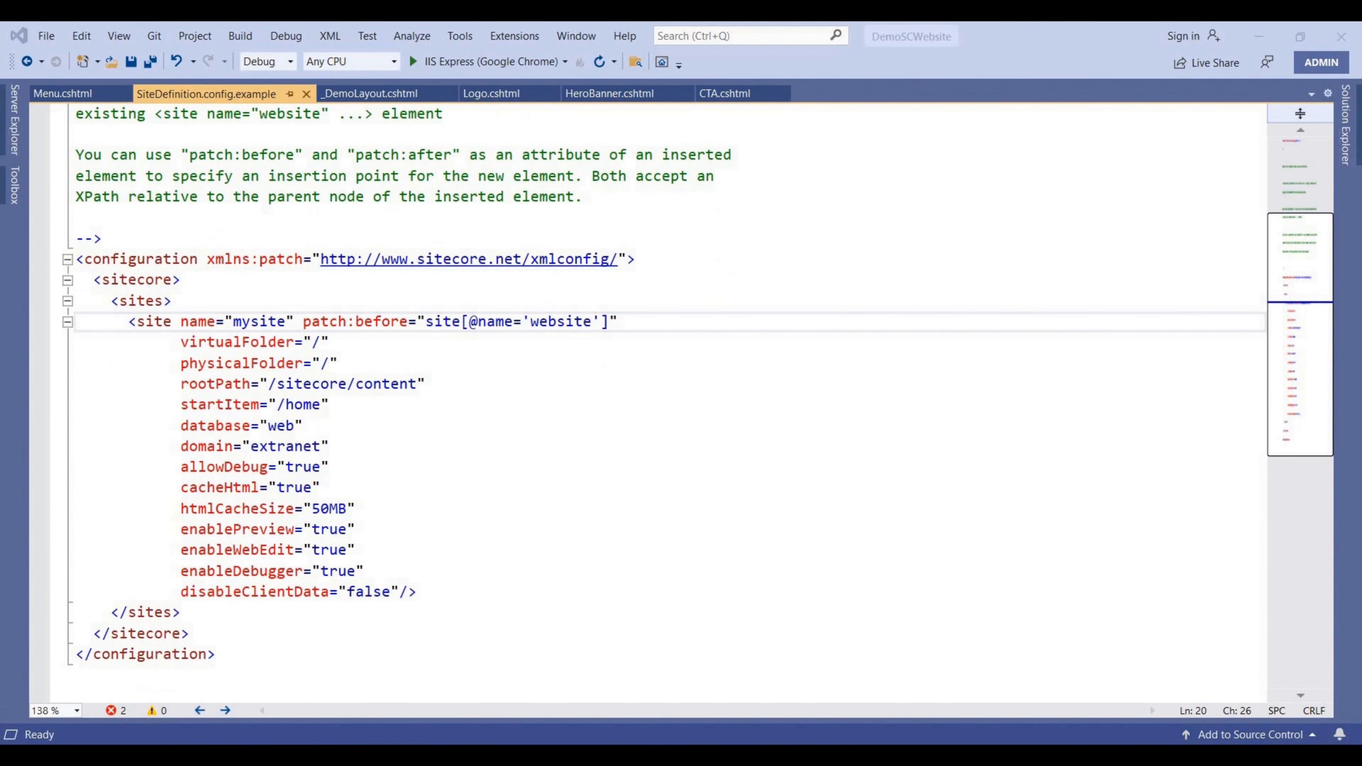
Set the site element's name to msd and its virtualFolder to /msd
double_click(259, 321)
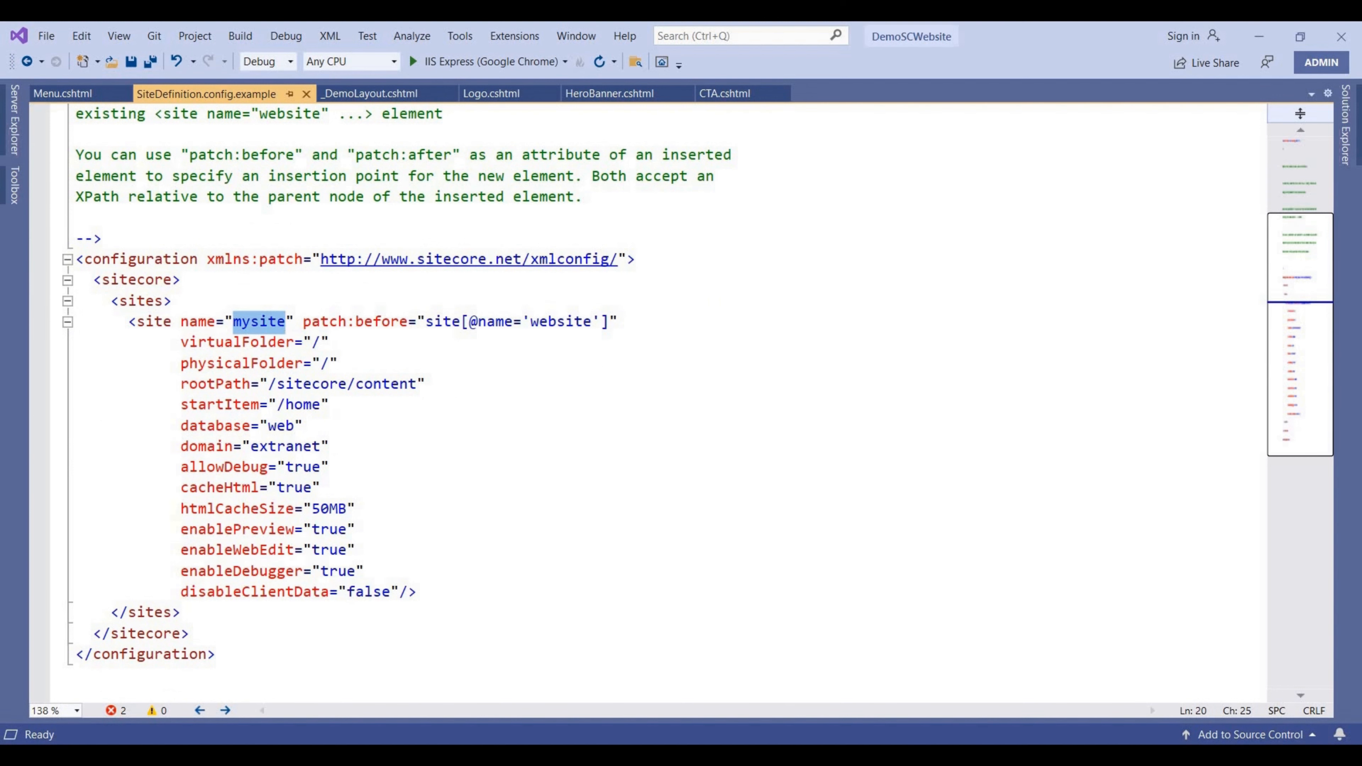
type("msd")
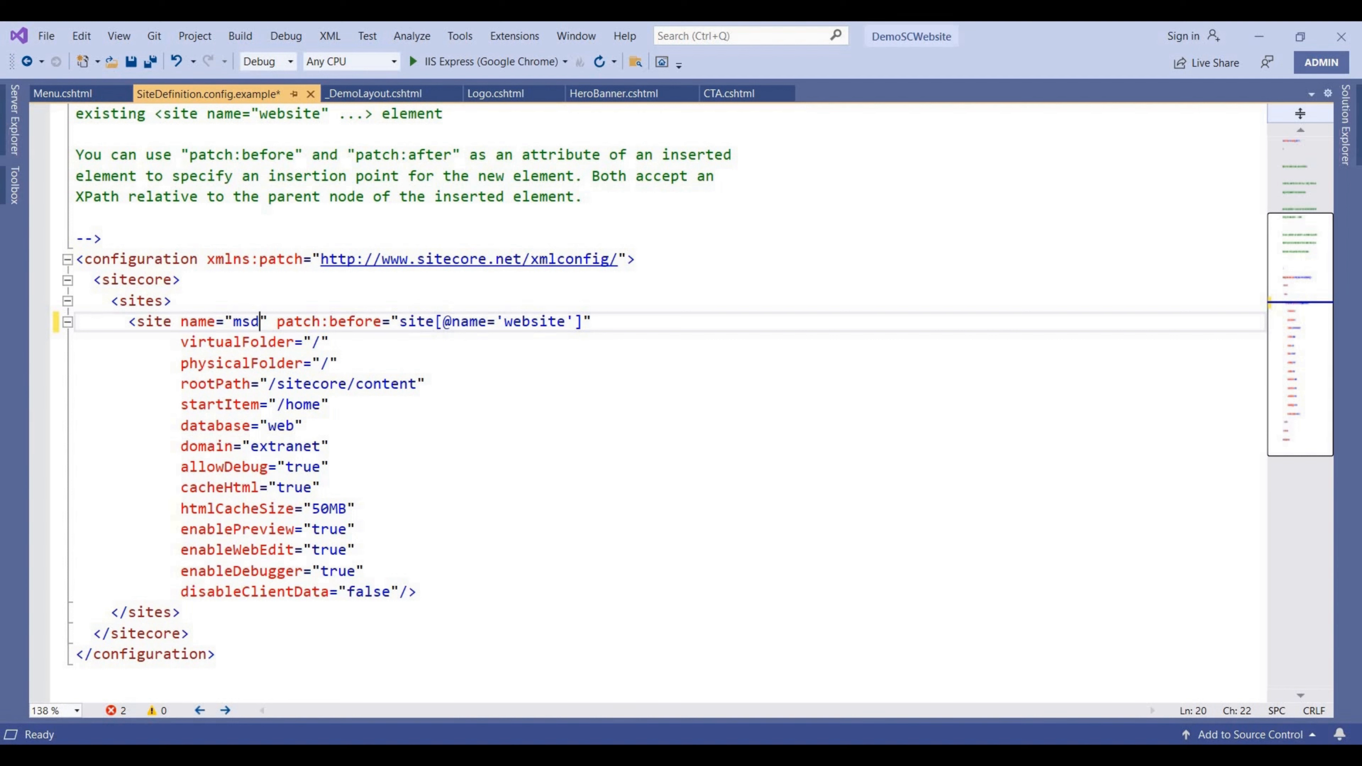
left_click(320, 342)
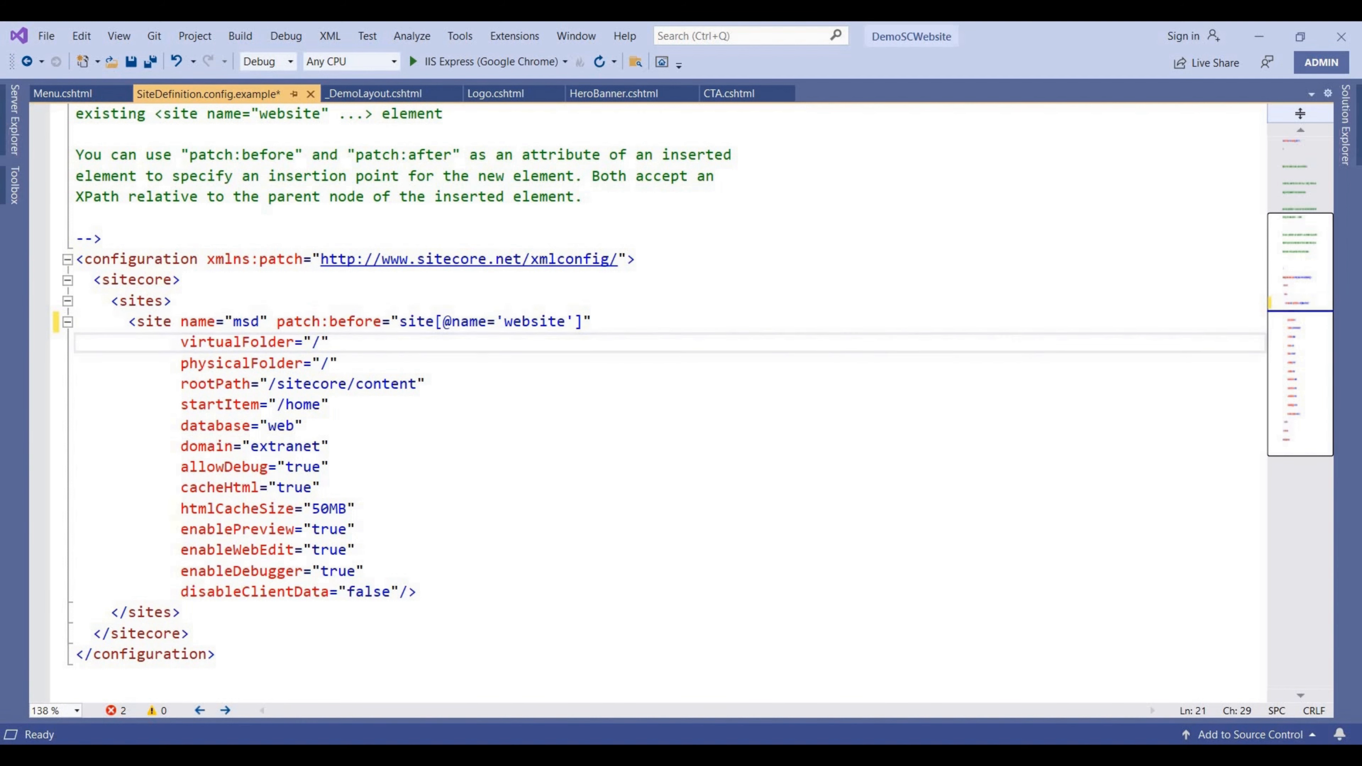
type("msd")
Set the site element's startItem to /my sitecore diaries in the site definition
left_click(303, 425)
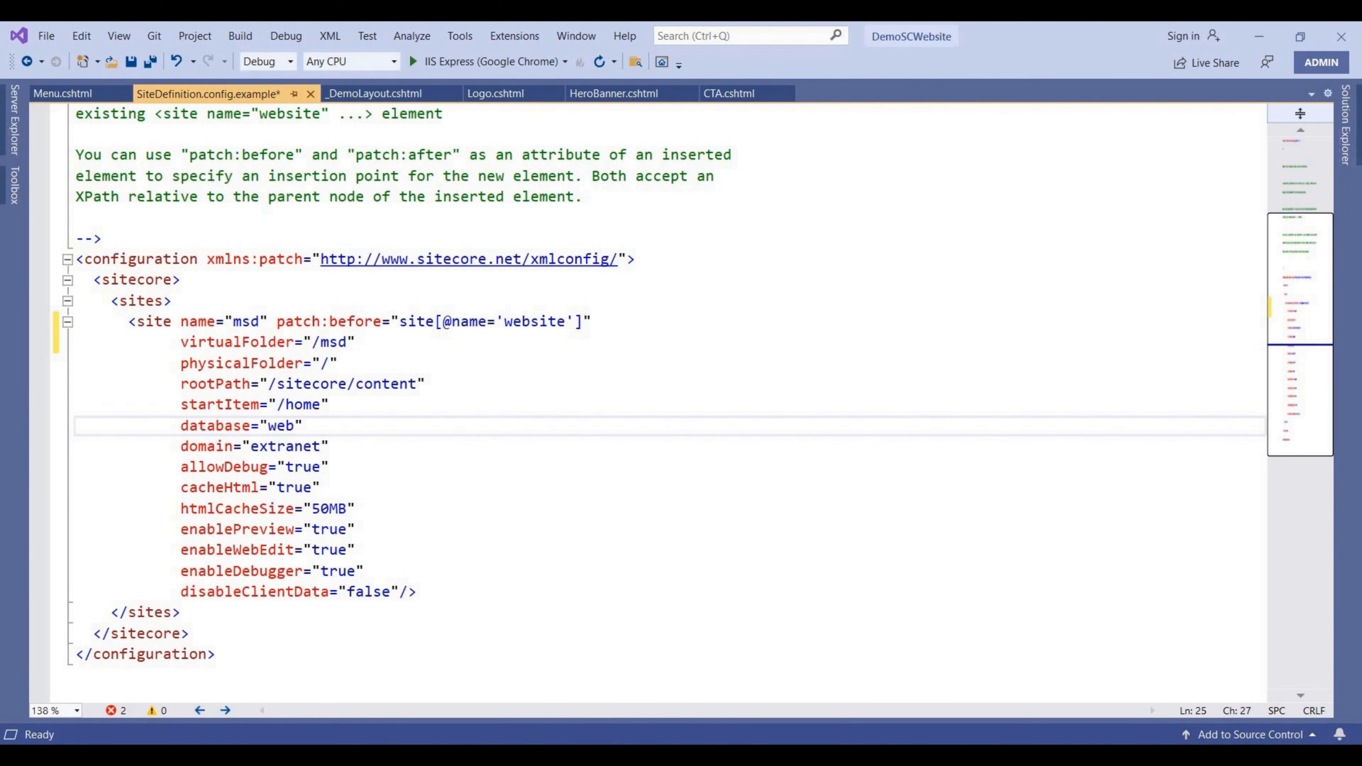
double_click(303, 404)
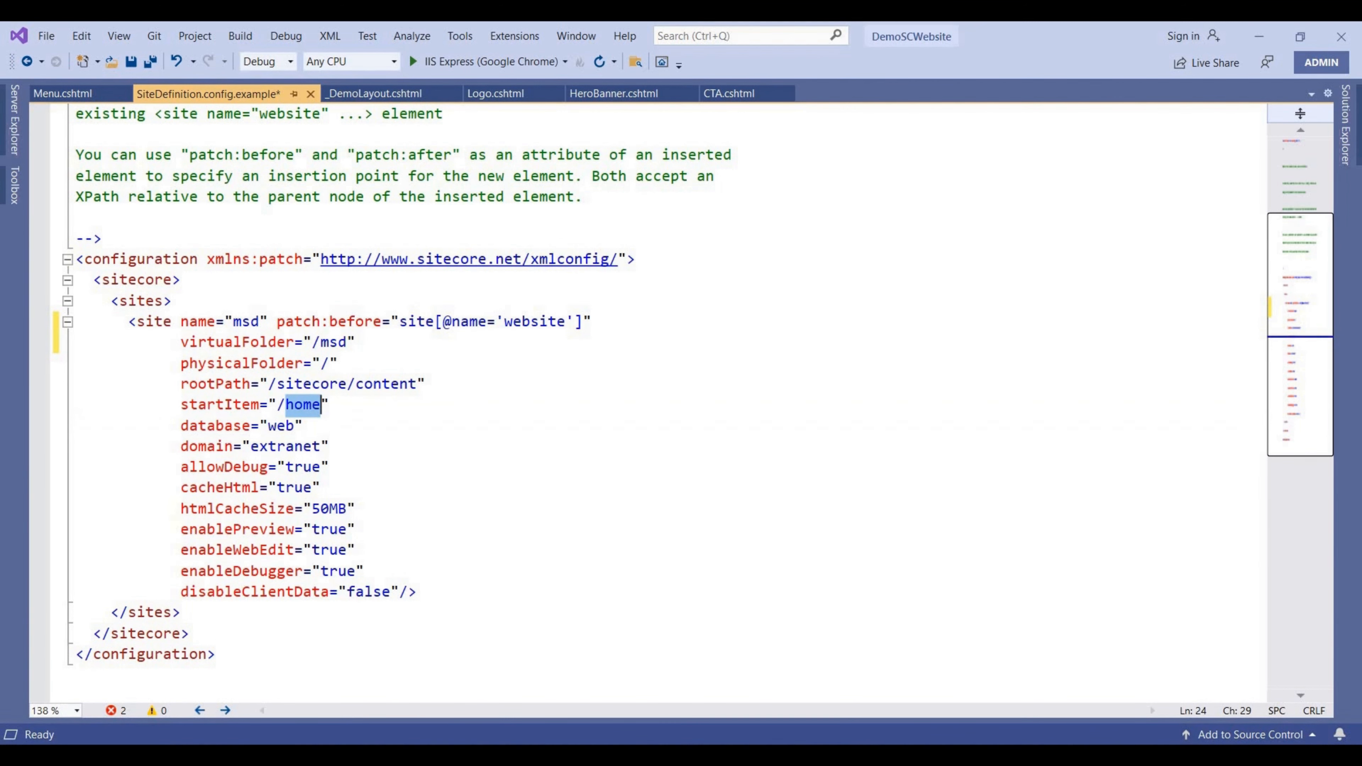
type("my s")
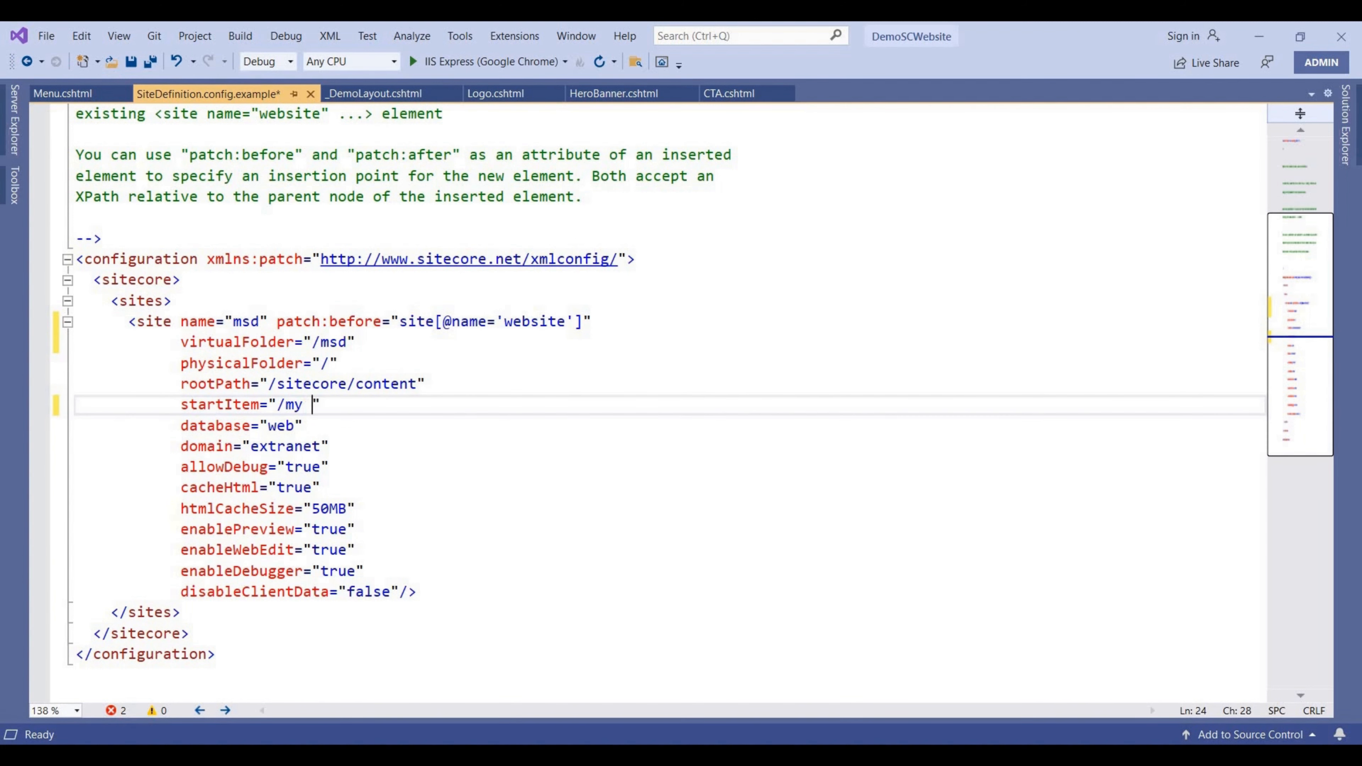
type("itecore diari")
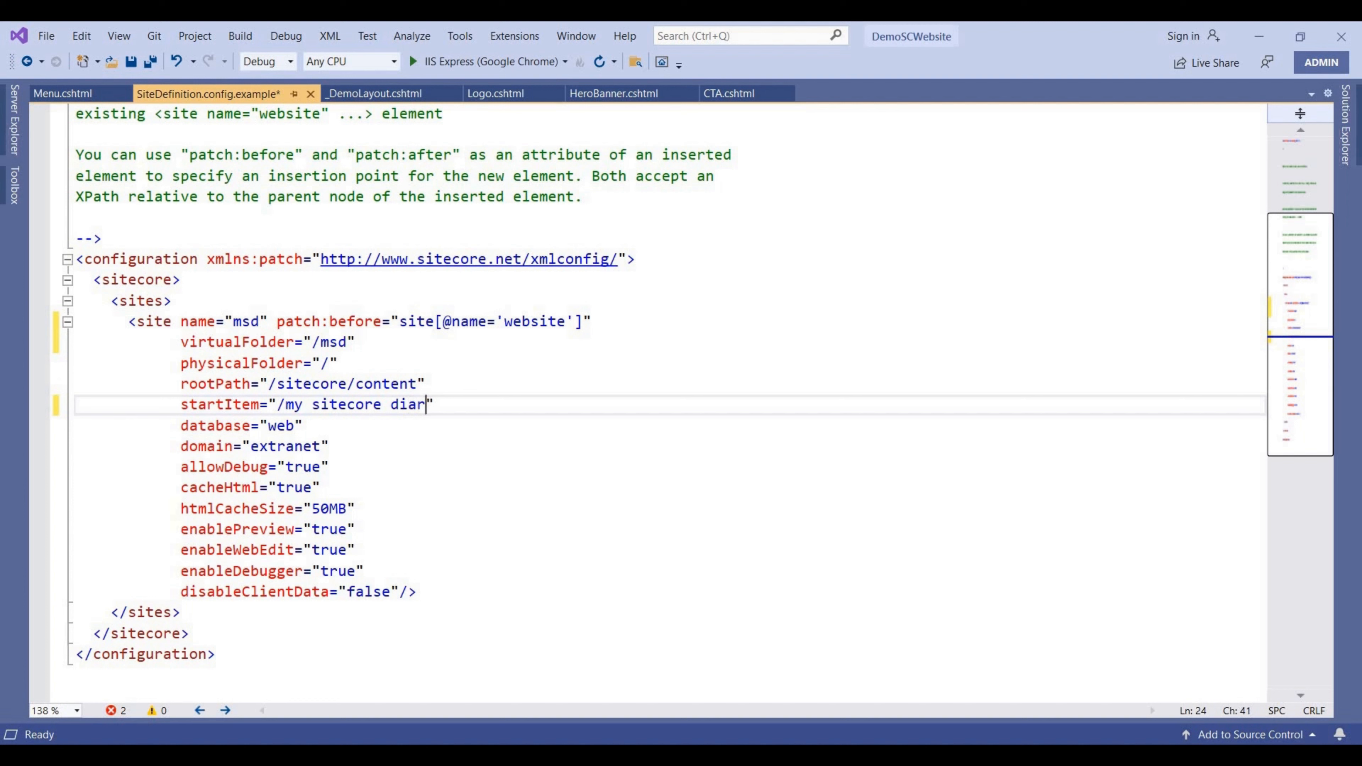
type("es")
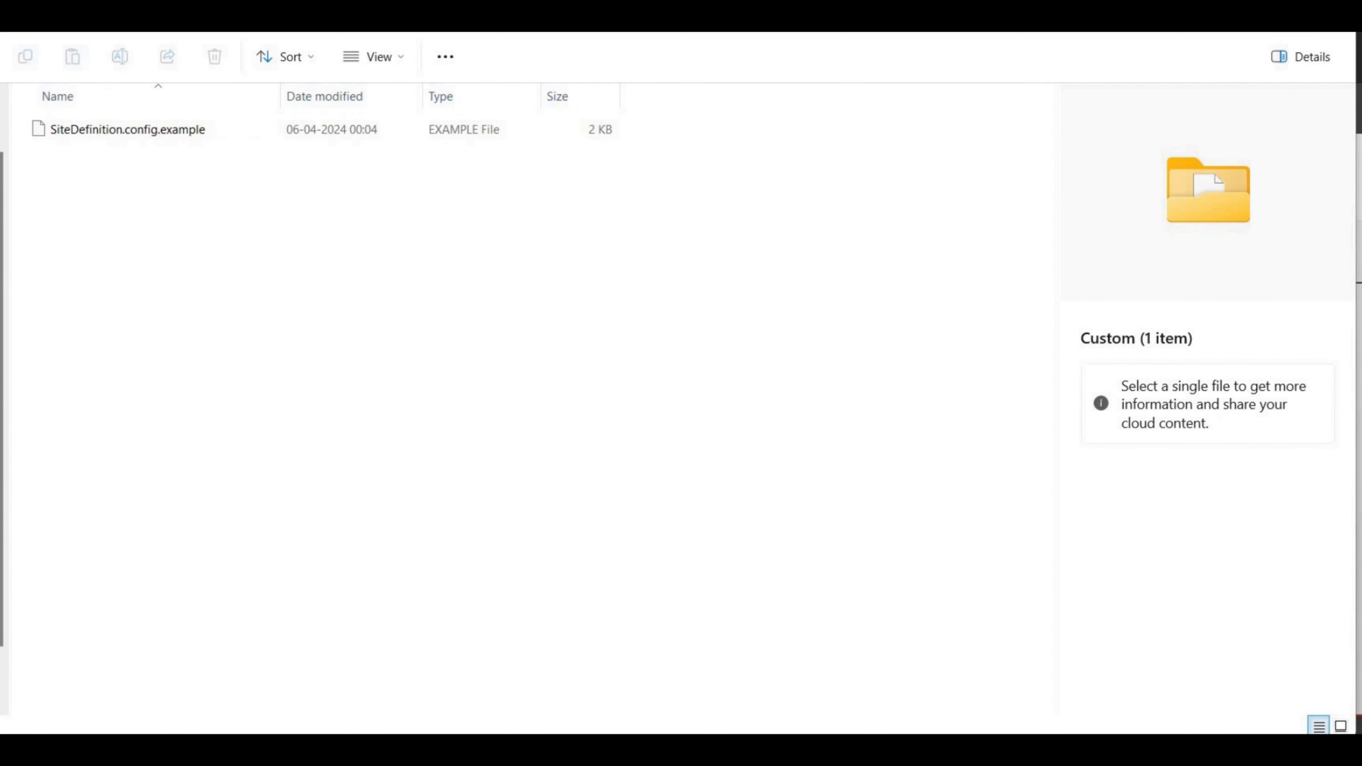
In the Custom folder, remove the .example extension so the file is named SiteDefinition.config, and accept the extension change
right_click(182, 130)
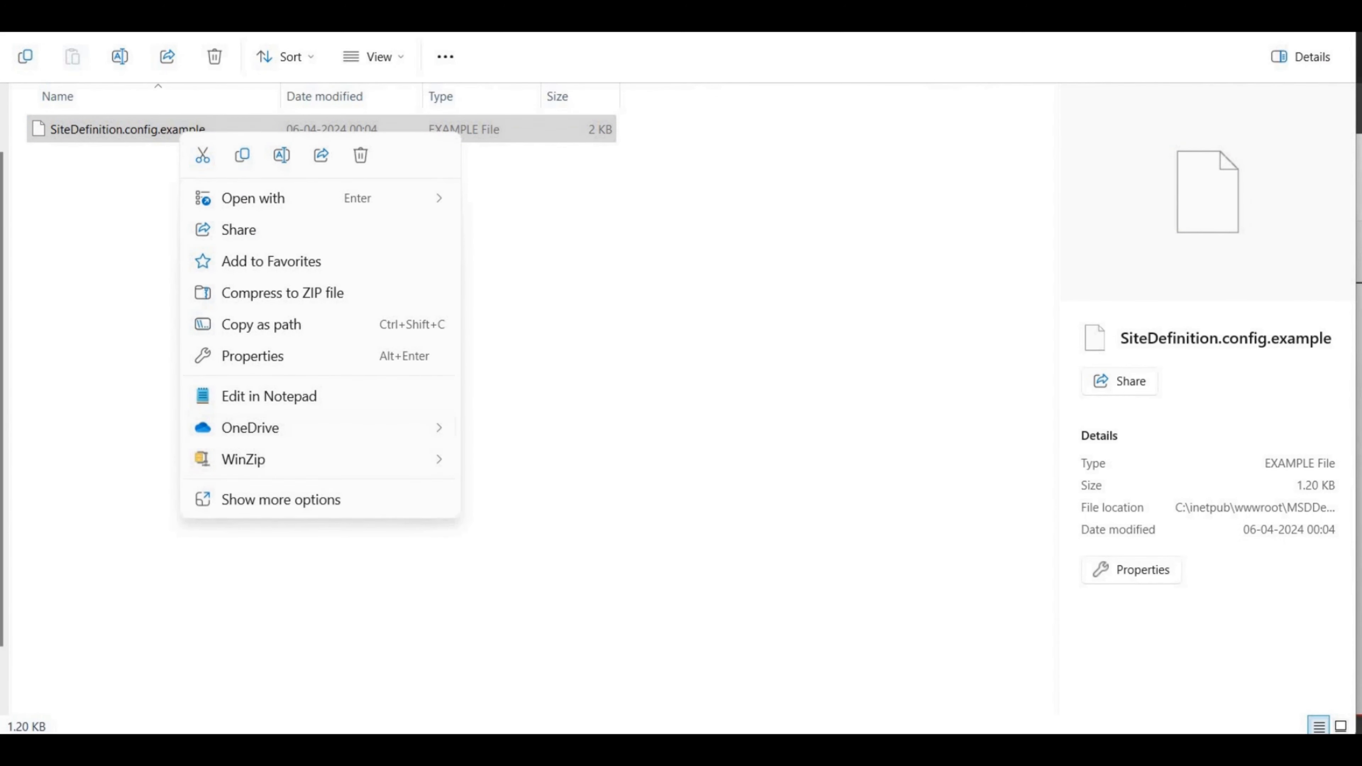
left_click(281, 499)
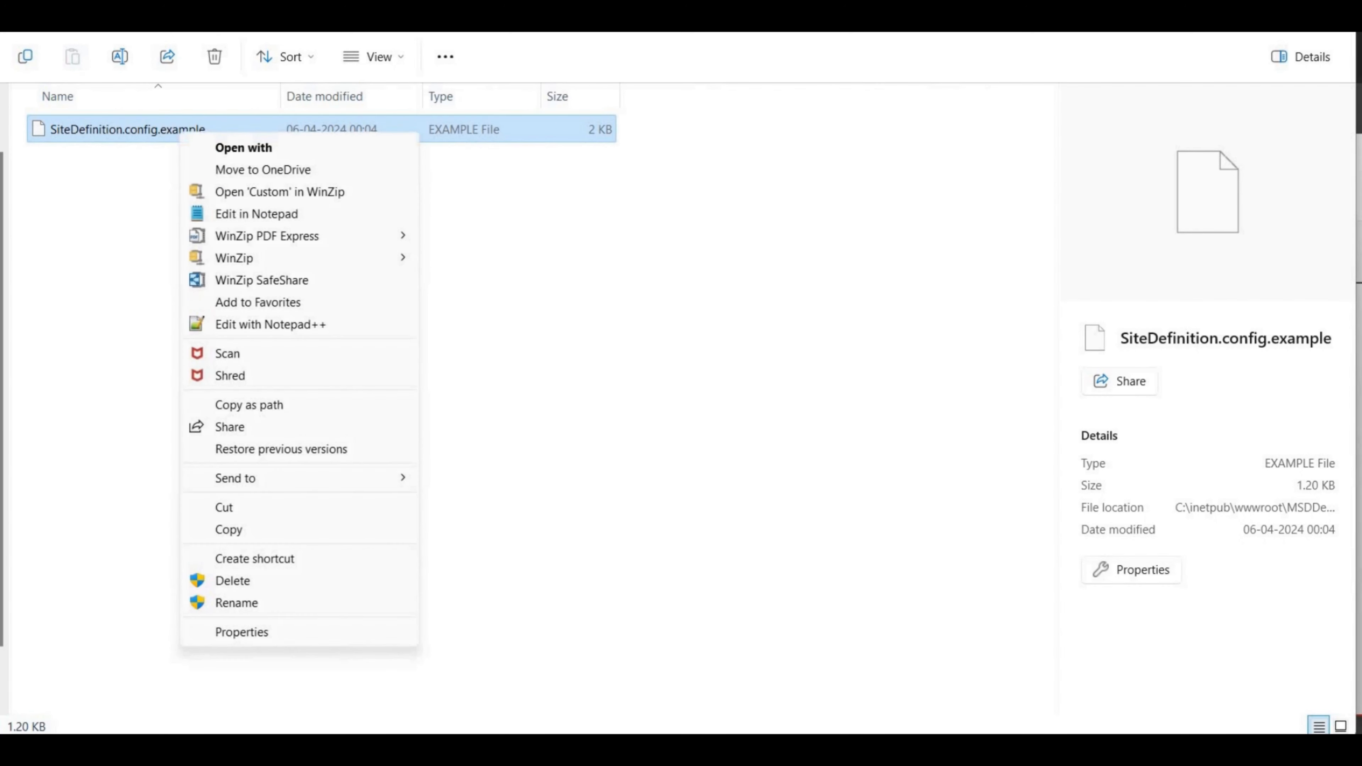
left_click(236, 603)
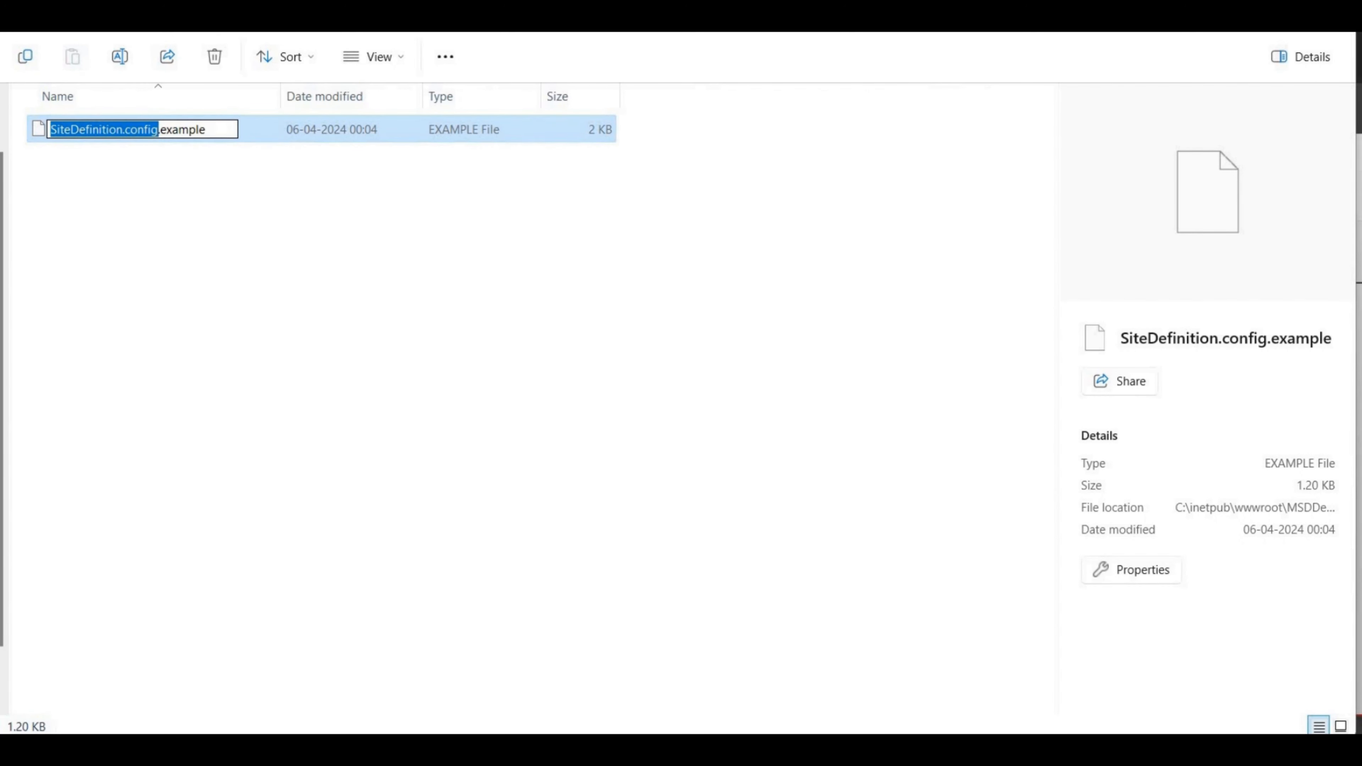
key("Right")
key("shift+End")
key("BackSpace")
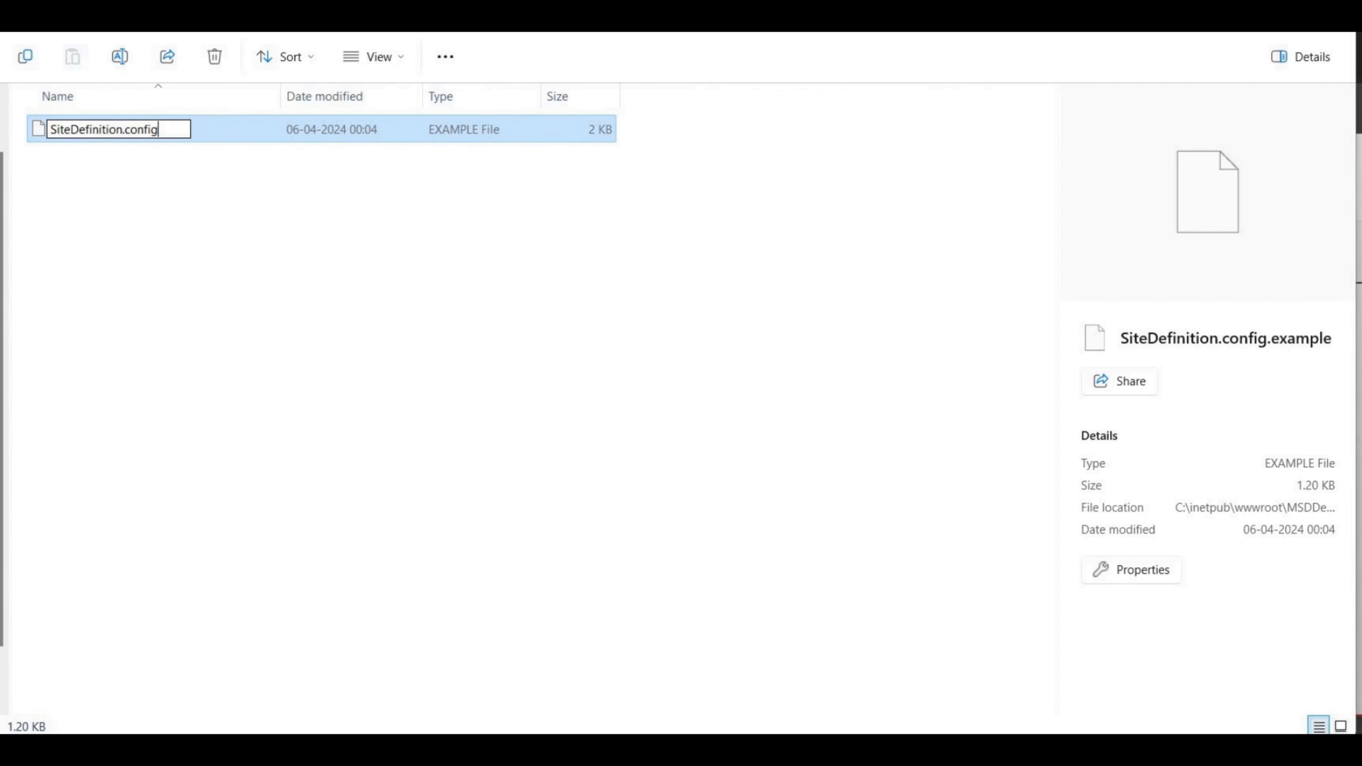
key("Return")
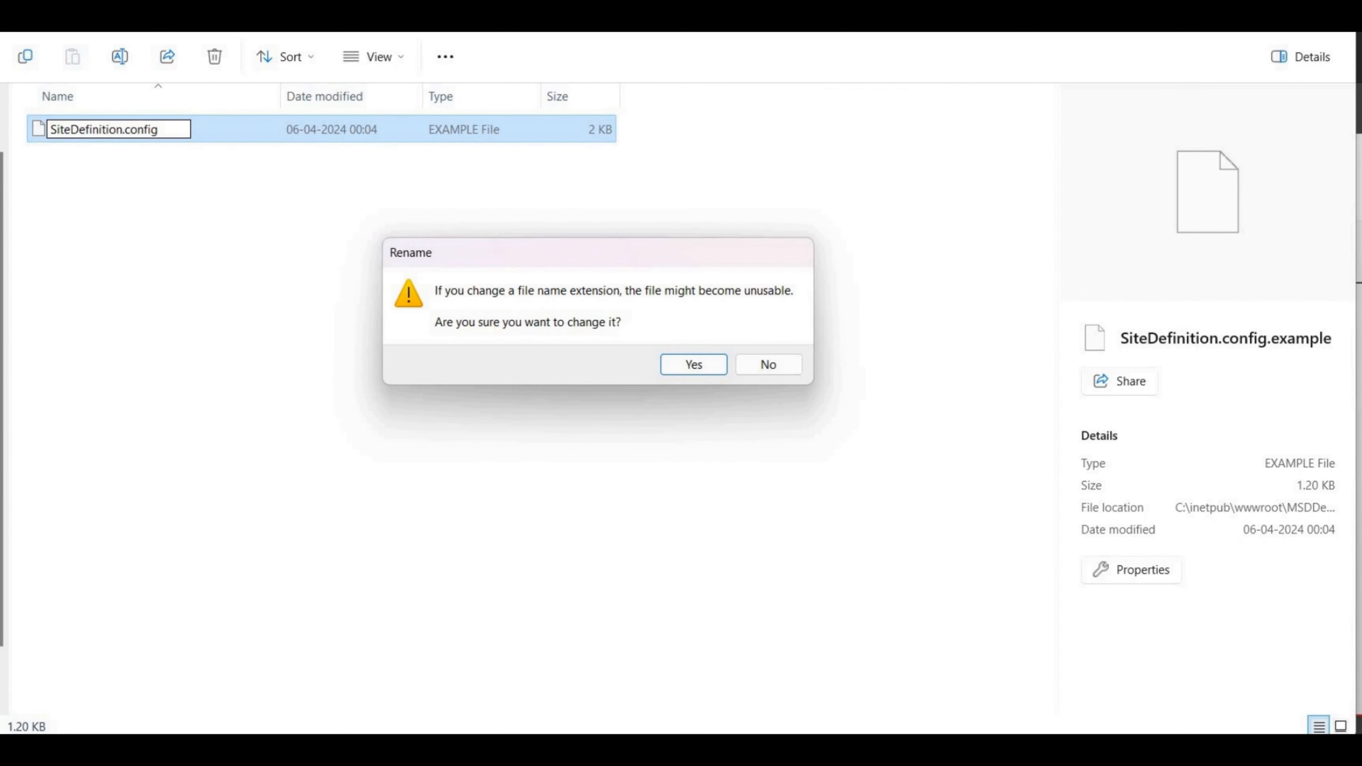
key("Return")
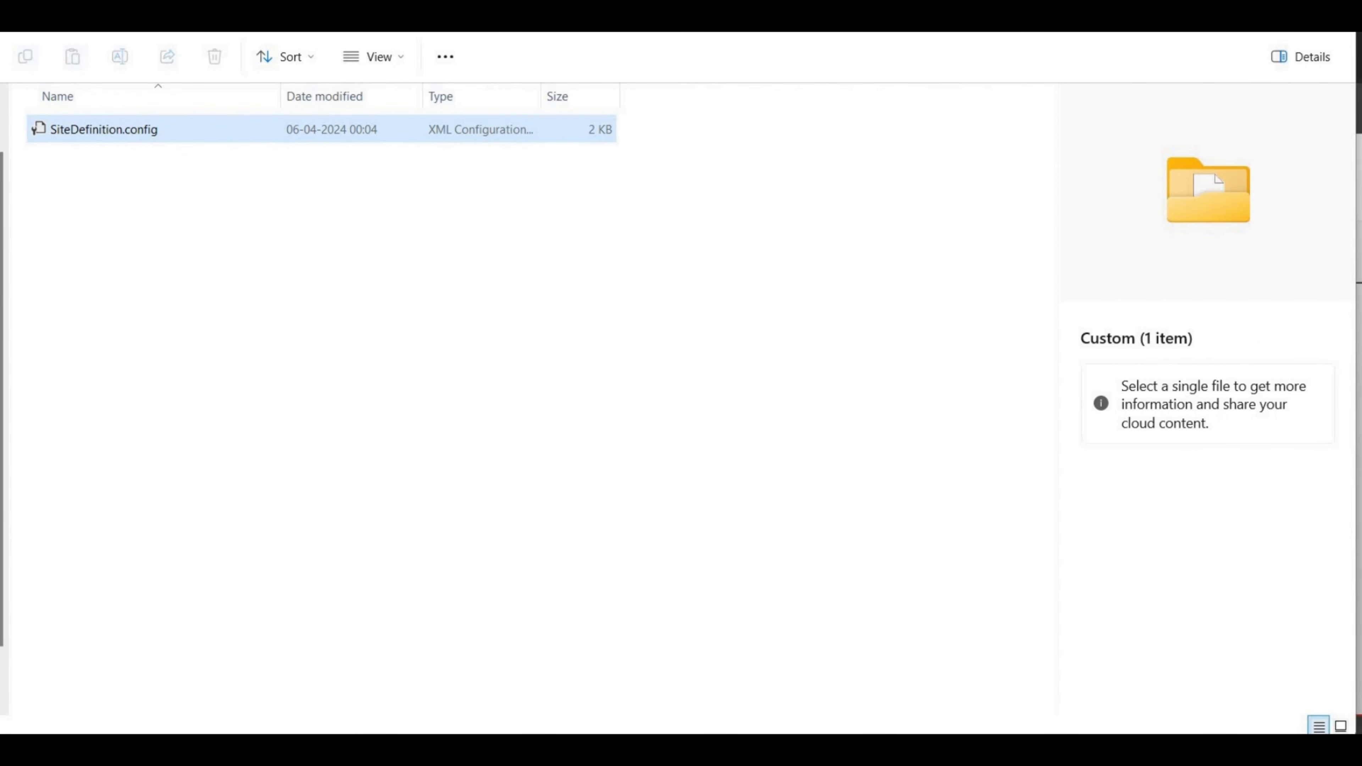
Rename the SiteDefinition.config file to MSD_SiteDefinition.config
right_click(84, 131)
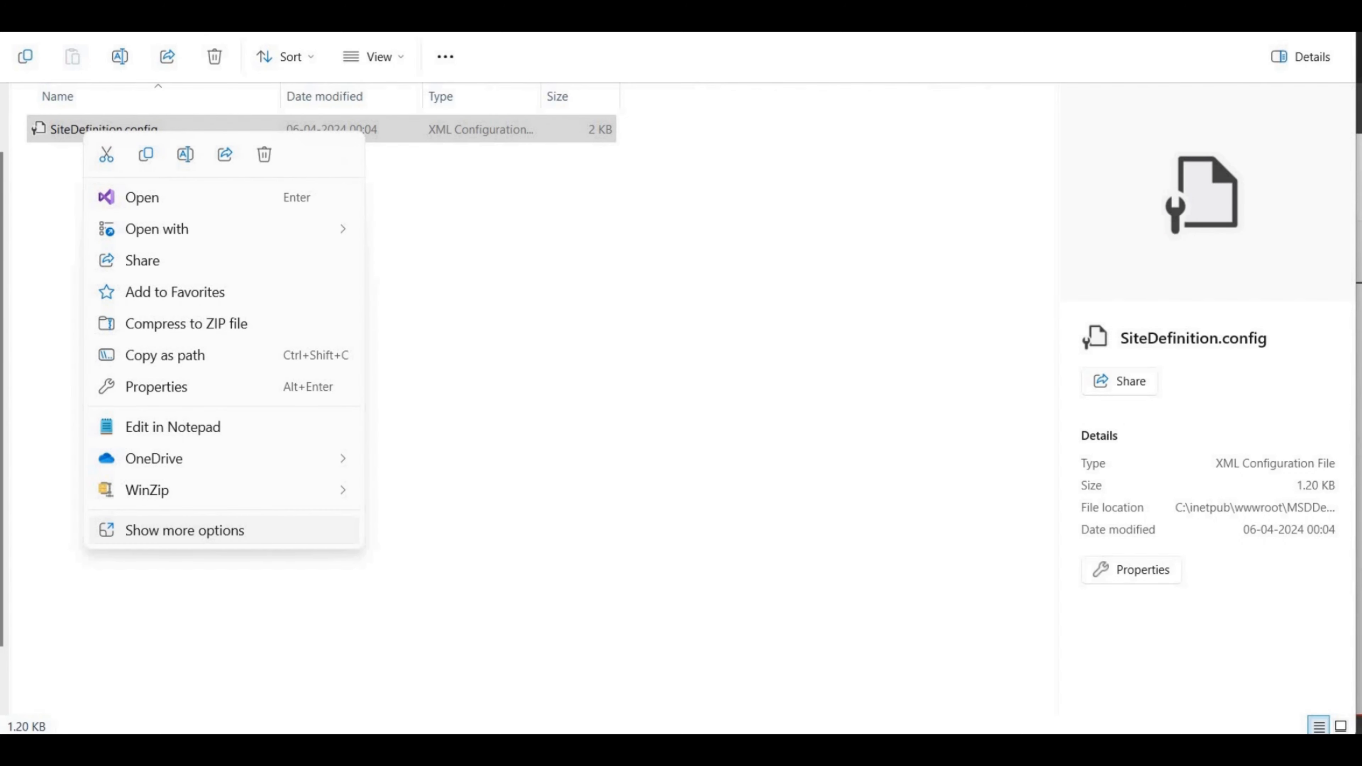
left_click(185, 530)
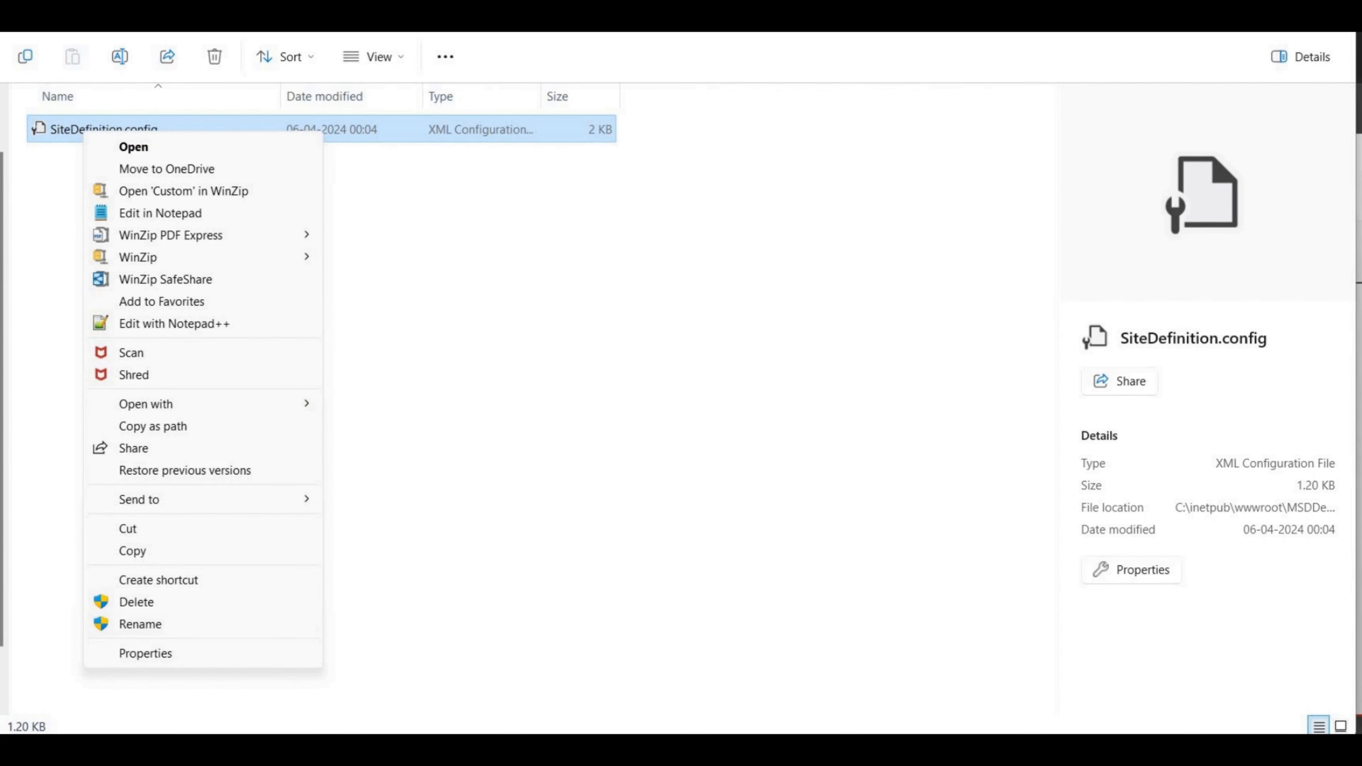
left_click(140, 623)
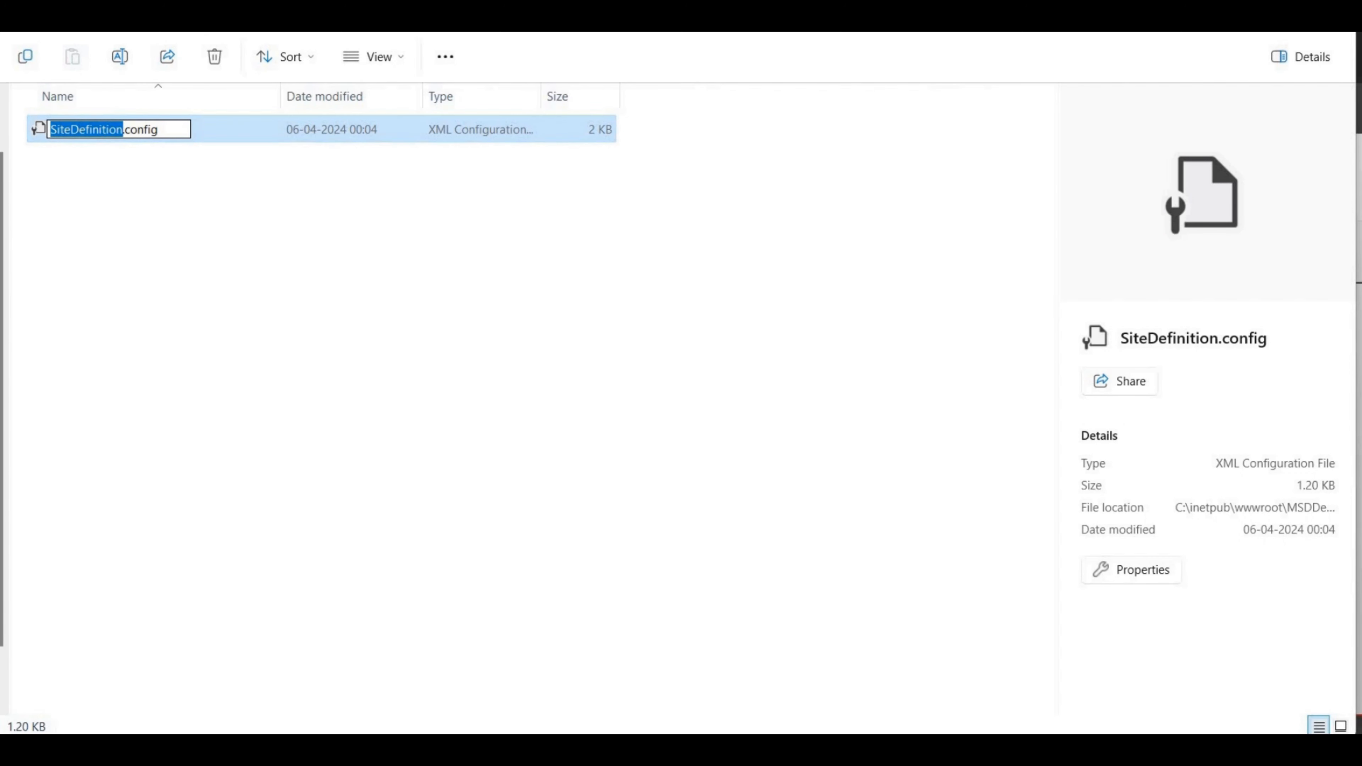
left_click(50, 130)
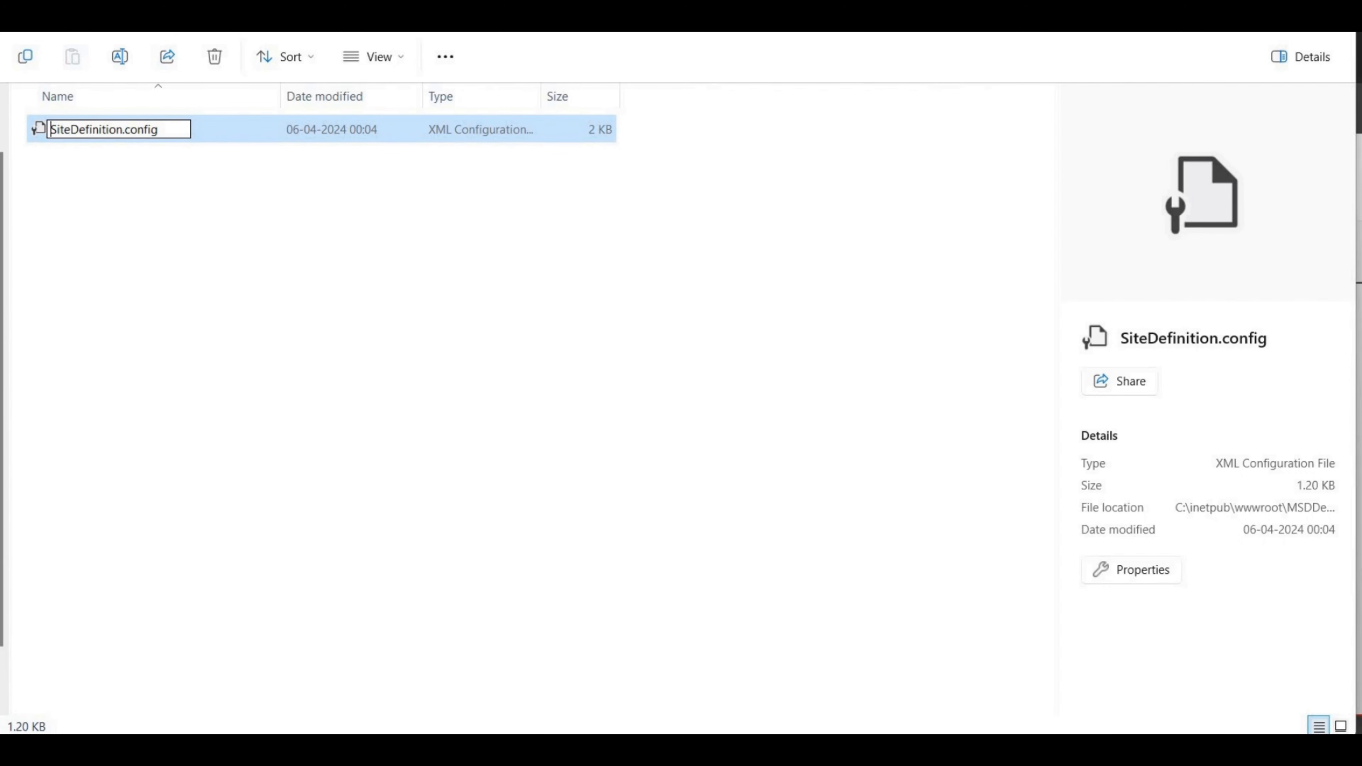
type("MS")
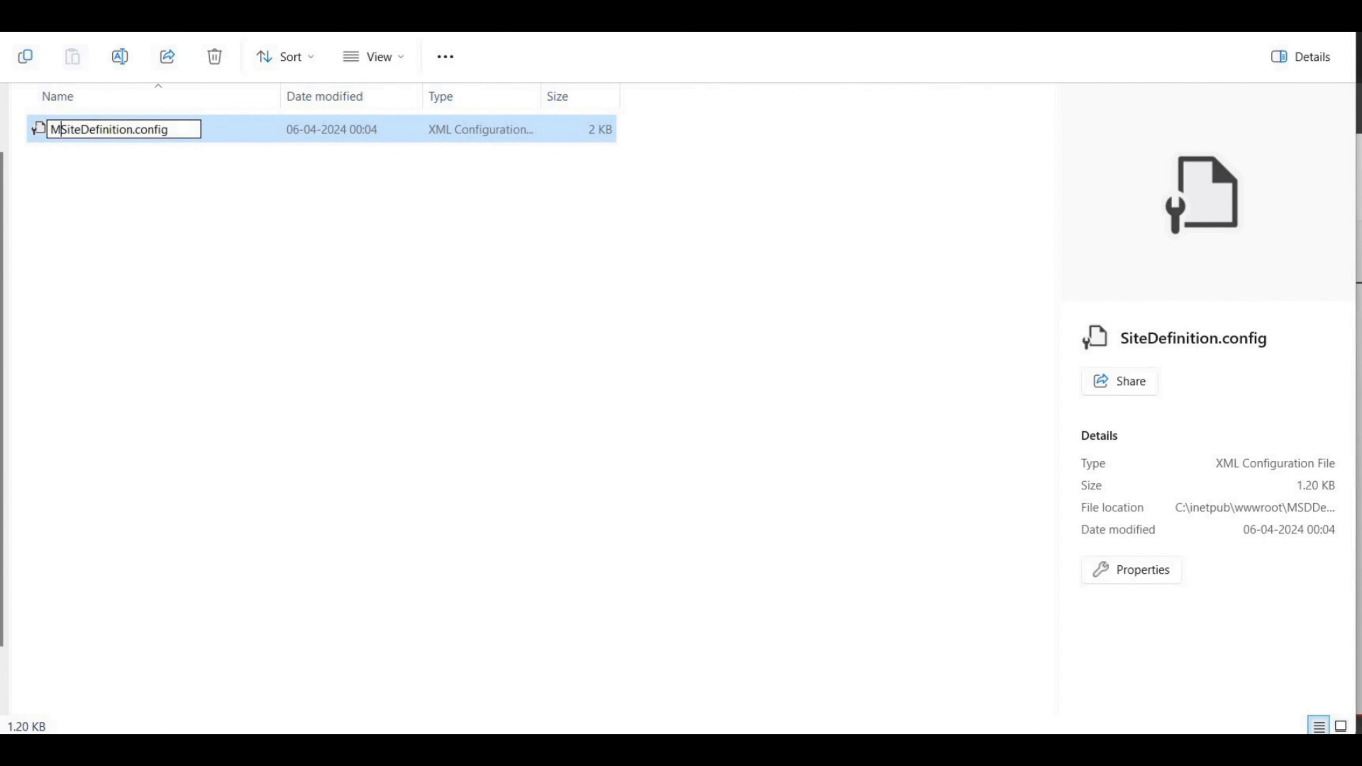
type("D_")
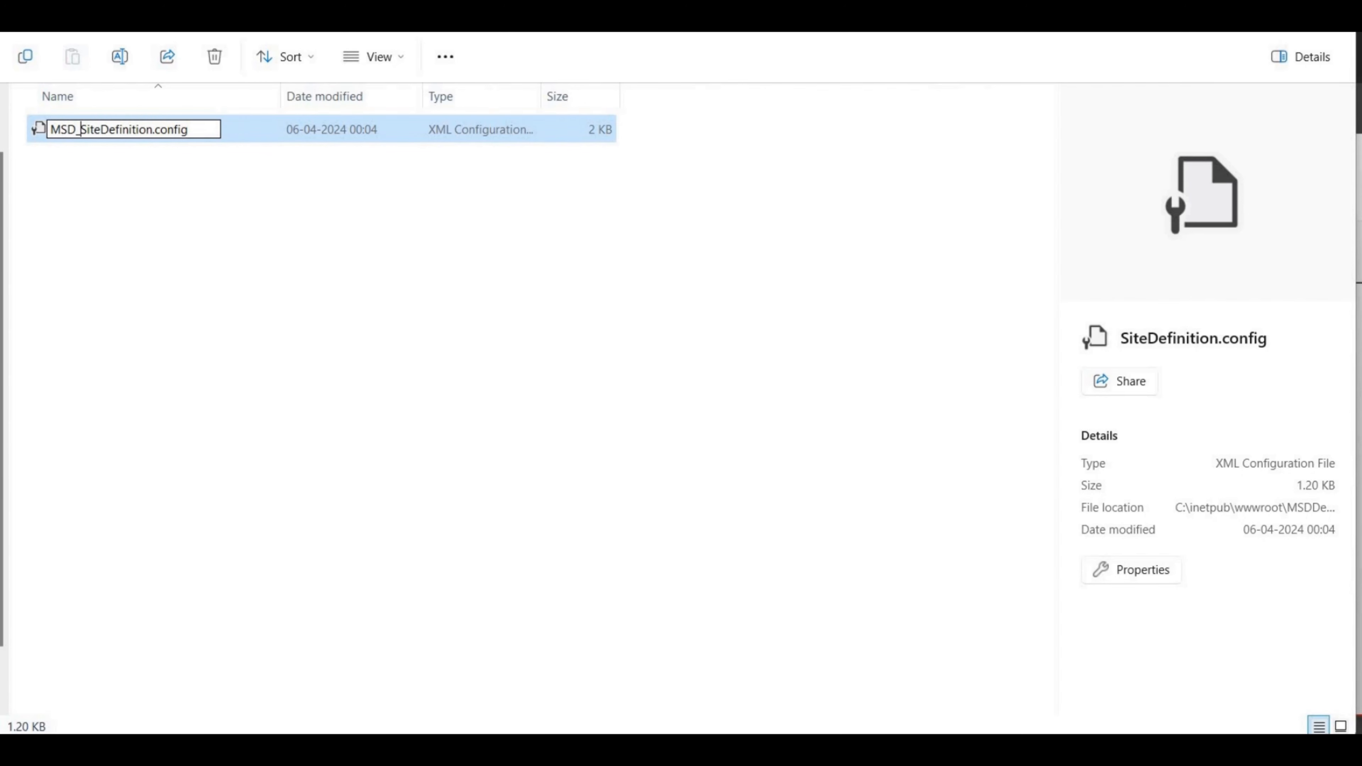
key("Return")
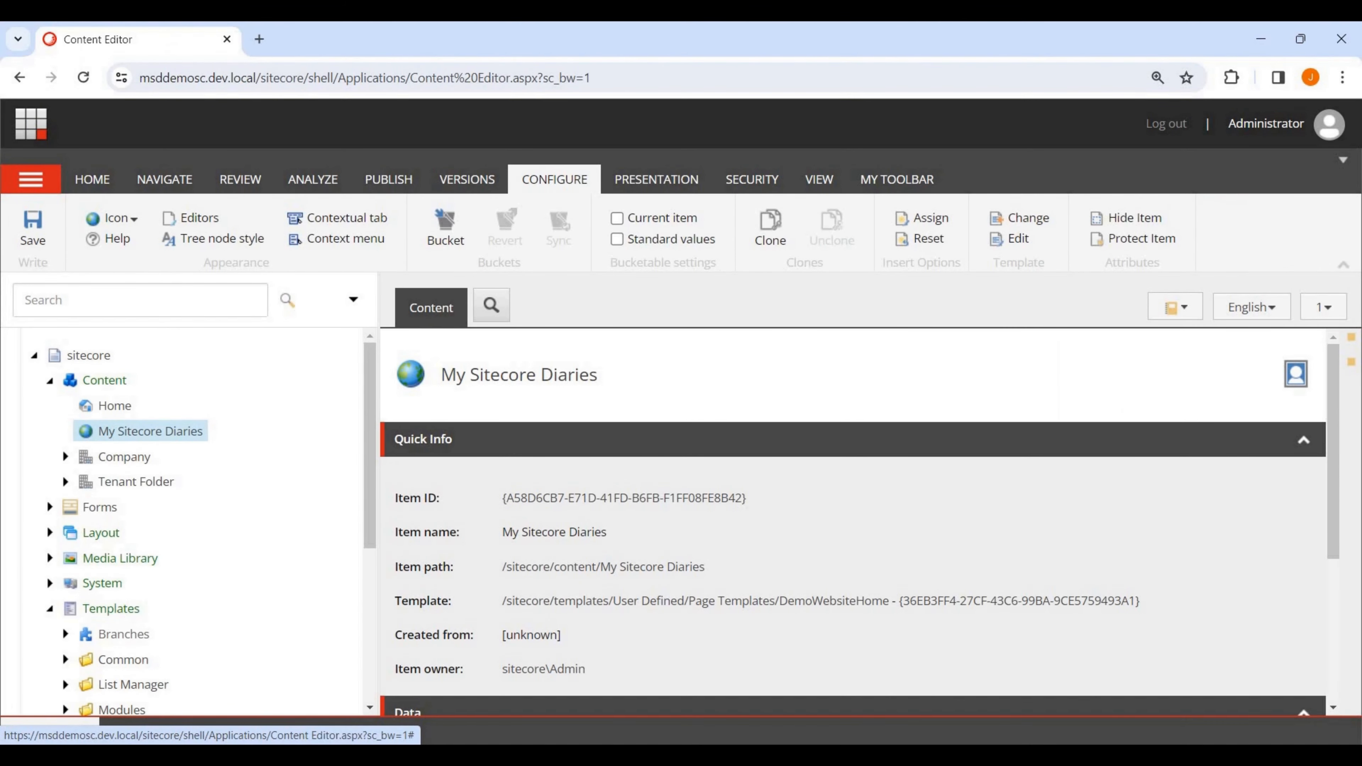
In the Sitecore Content Editor, smart publish the My Sitecore Diaries item to the web target with its subitems and related items
left_click(389, 179)
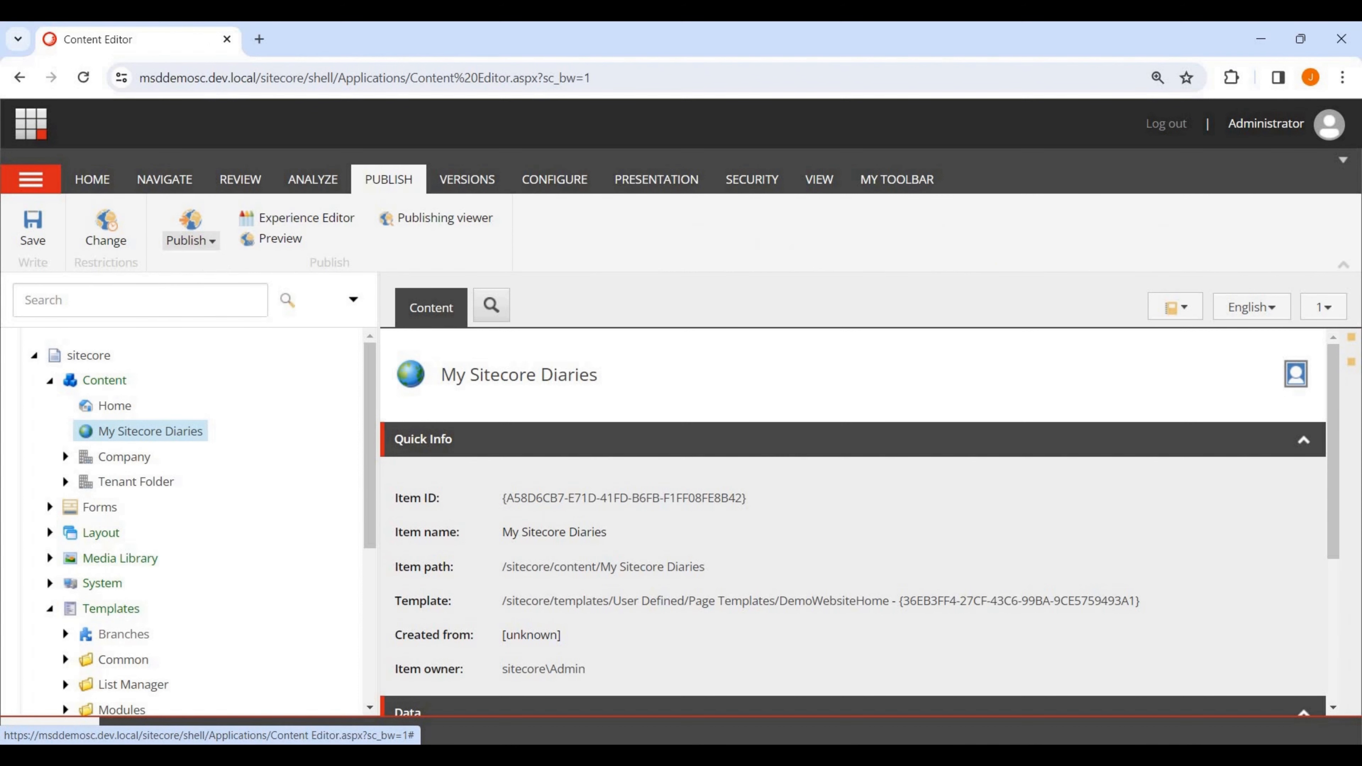
left_click(190, 240)
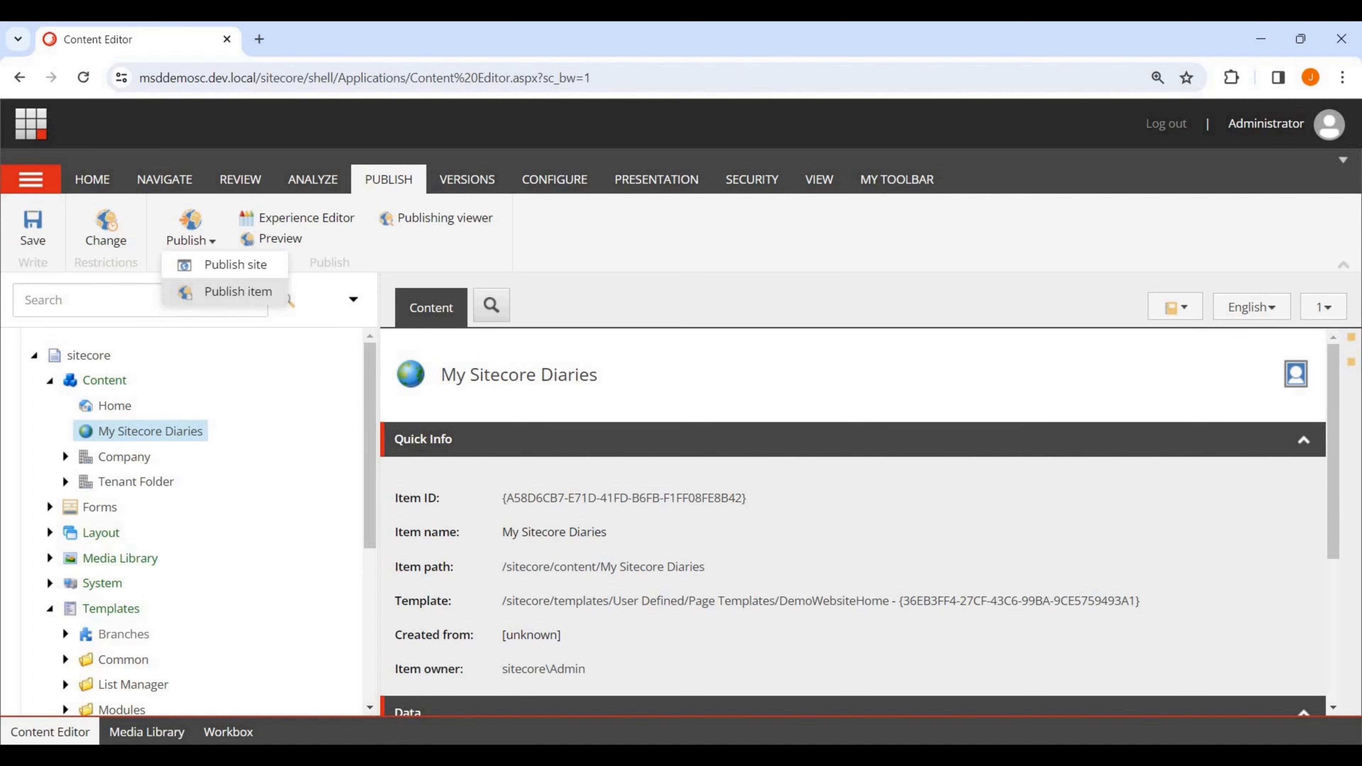
left_click(238, 291)
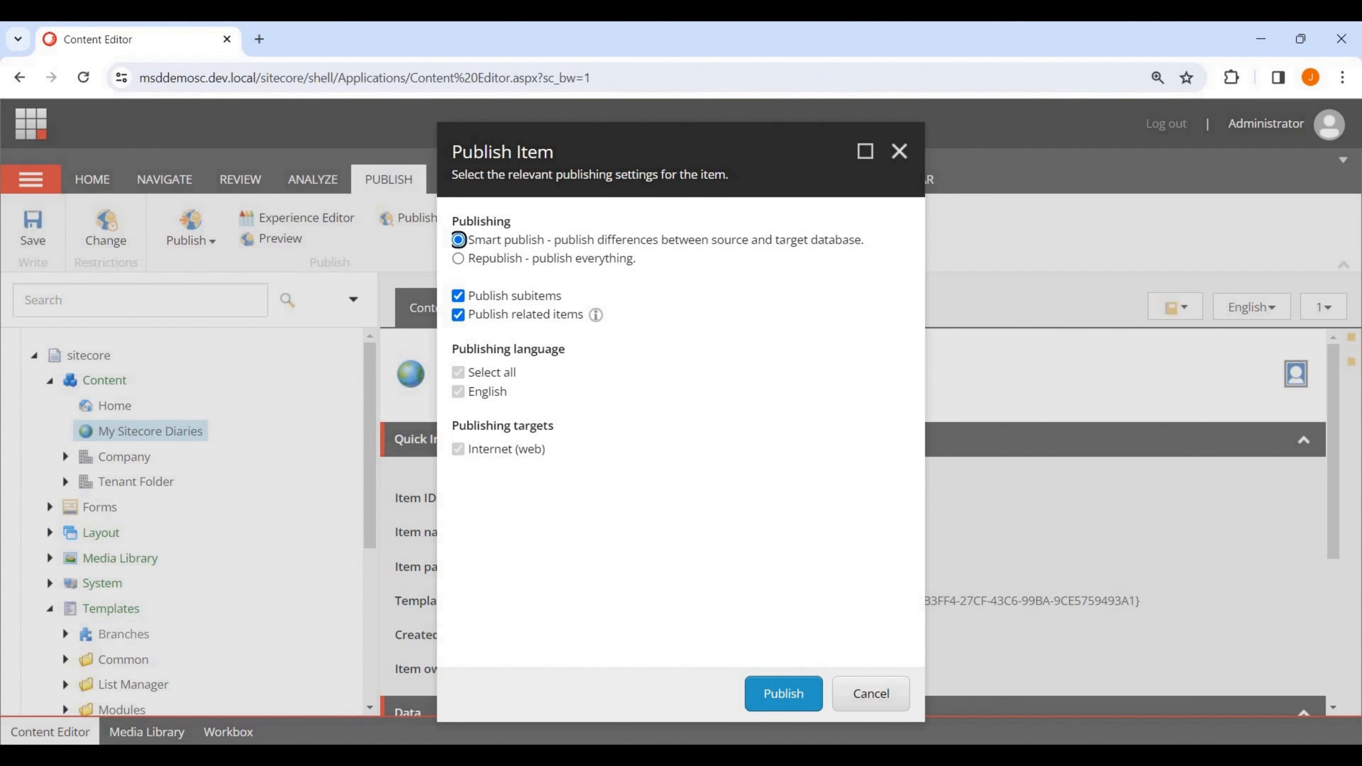
left_click(783, 693)
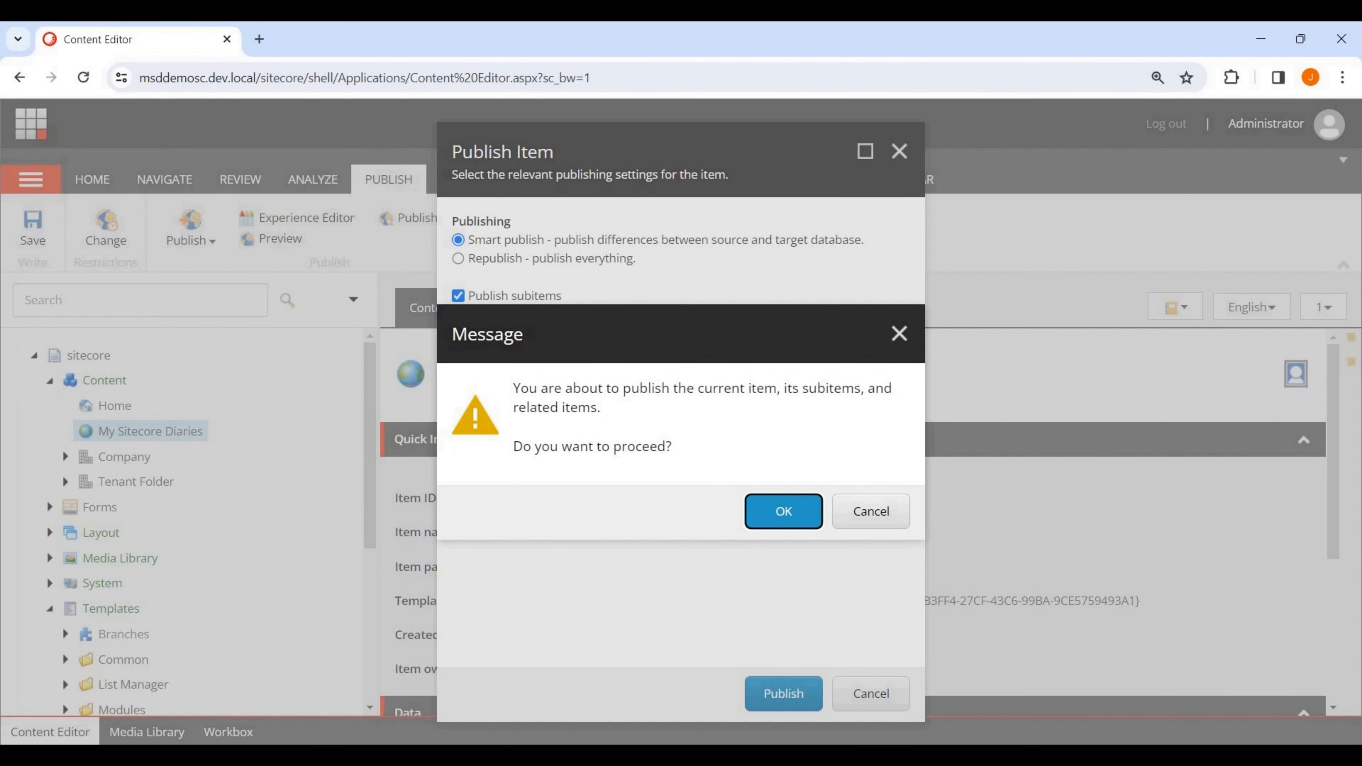
left_click(784, 511)
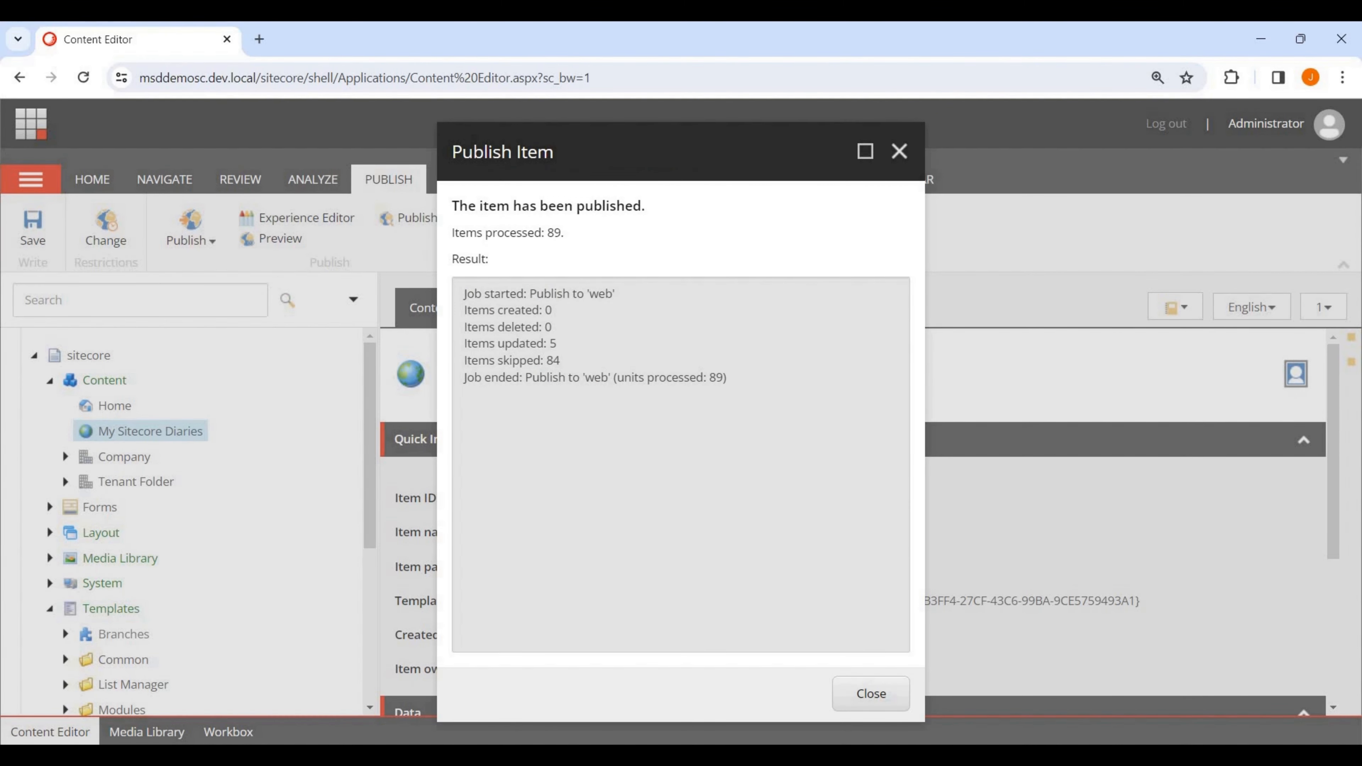
left_click(871, 693)
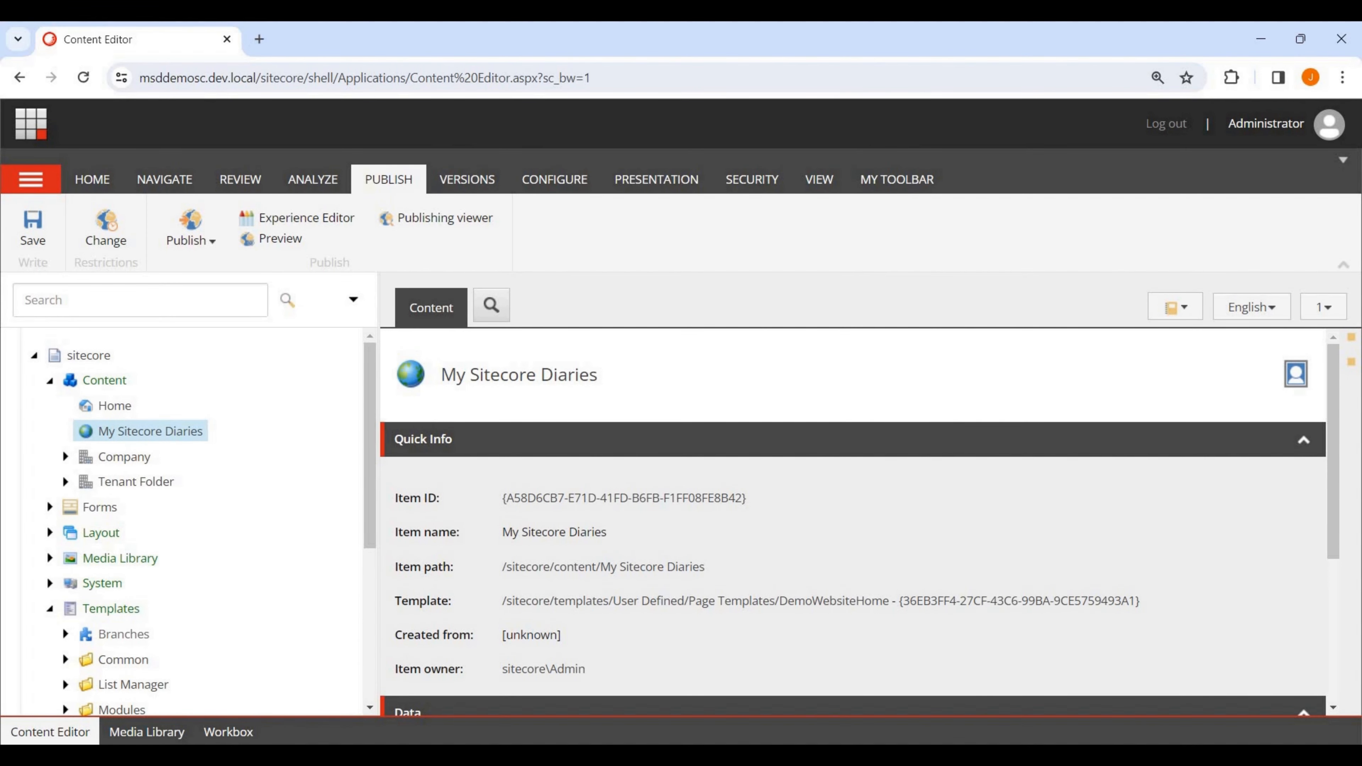
left_click(1022, 666)
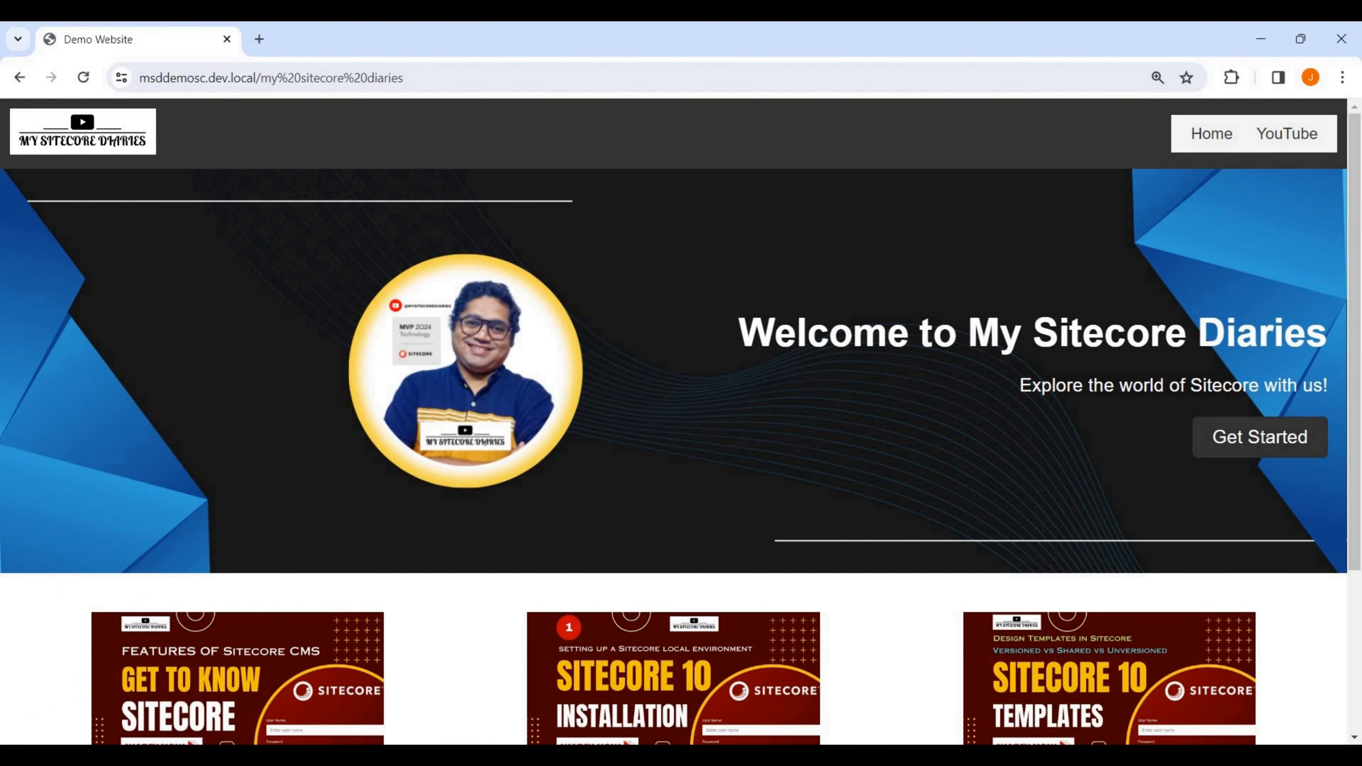
left_click_drag(261, 78, 410, 77)
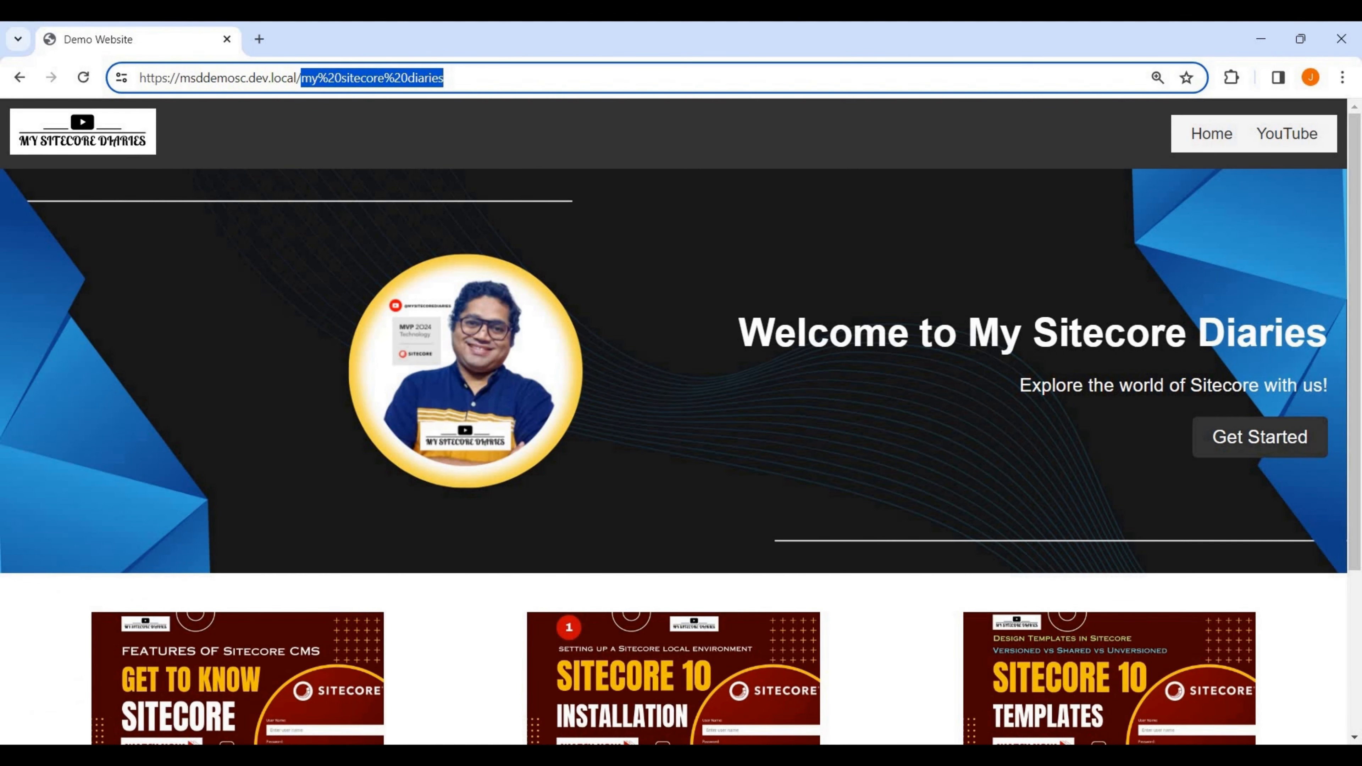
type("msd")
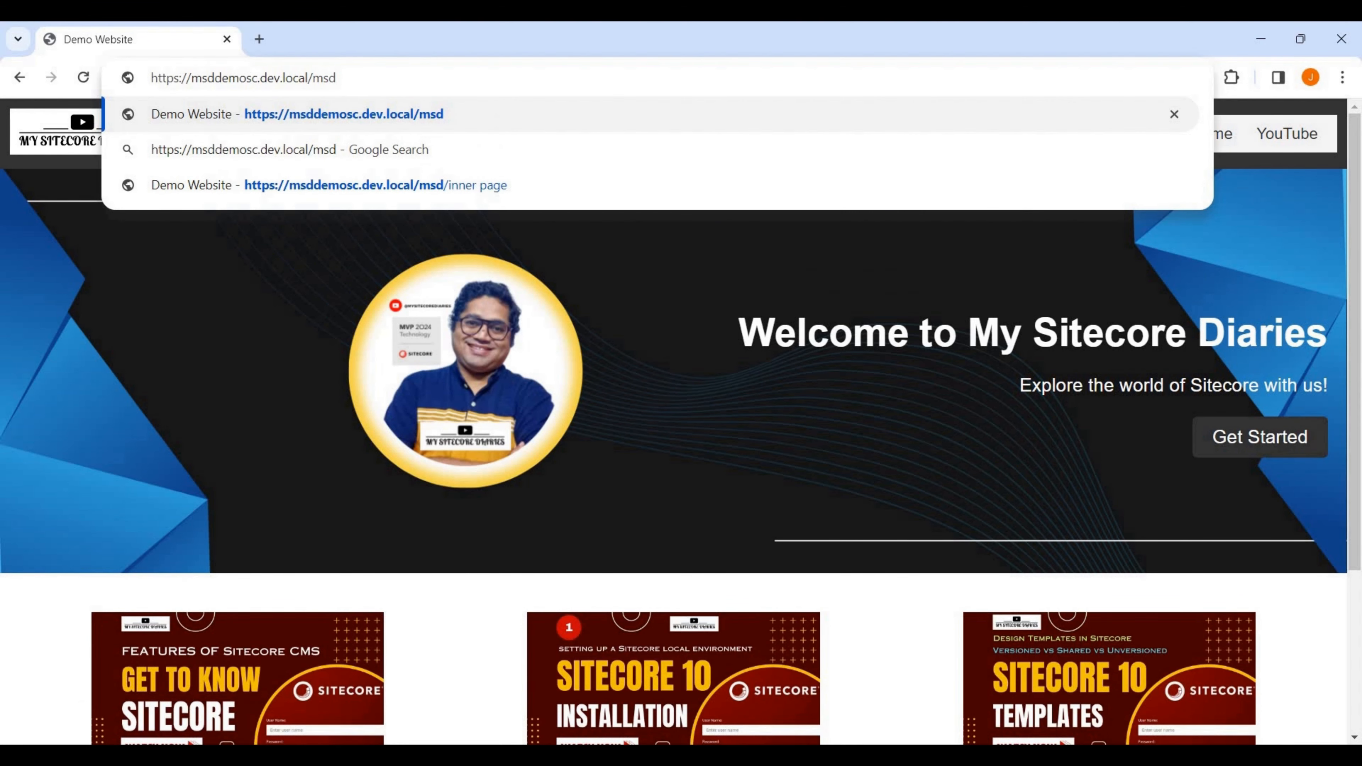
key("Return")
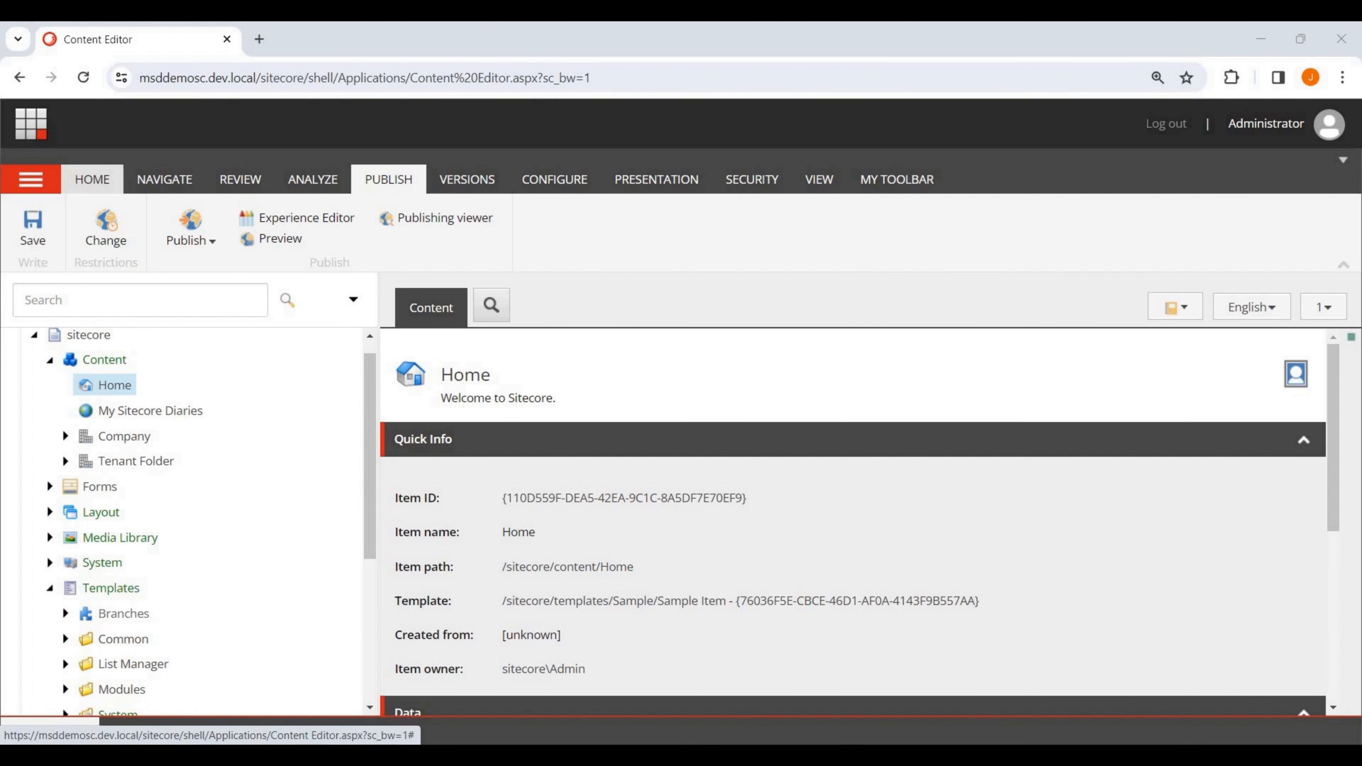
In the Content Editor, sort the Home item to the last position under Content
left_click(92, 179)
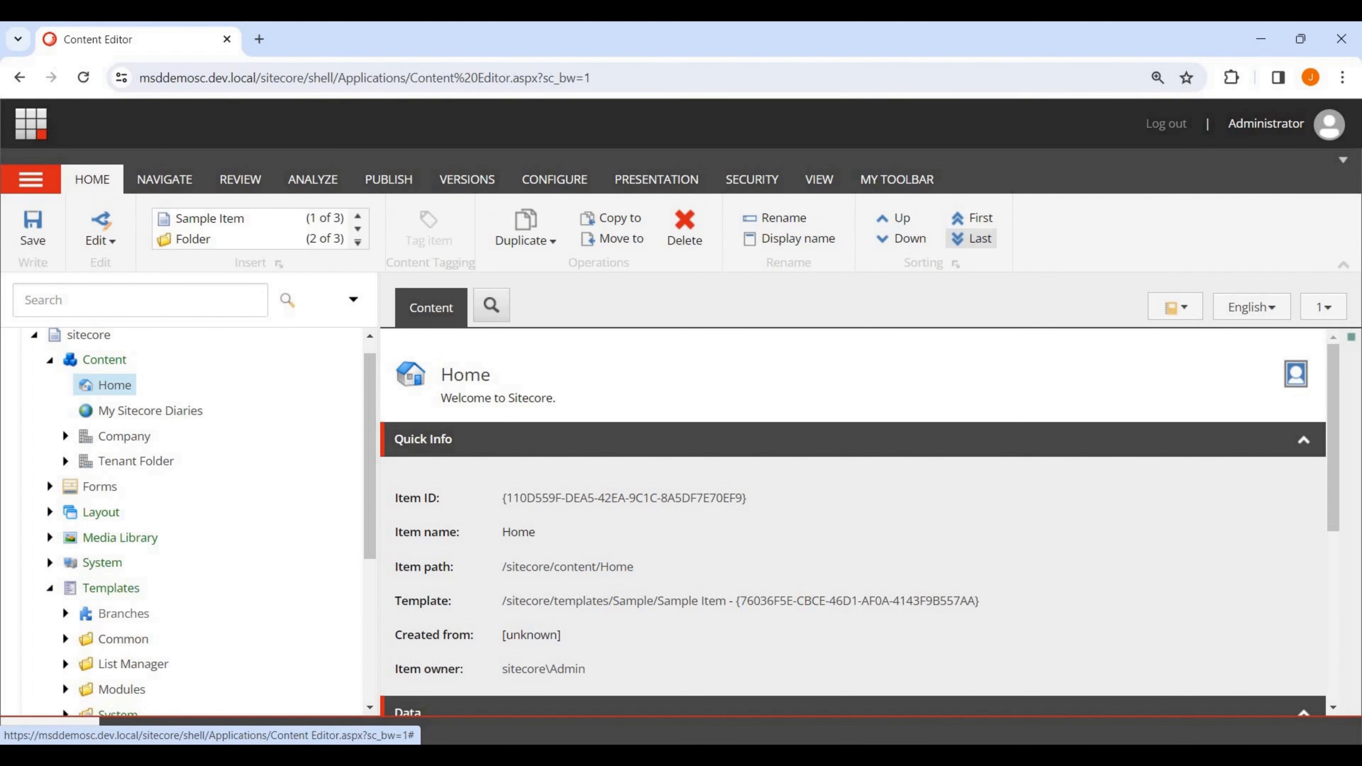
left_click(970, 238)
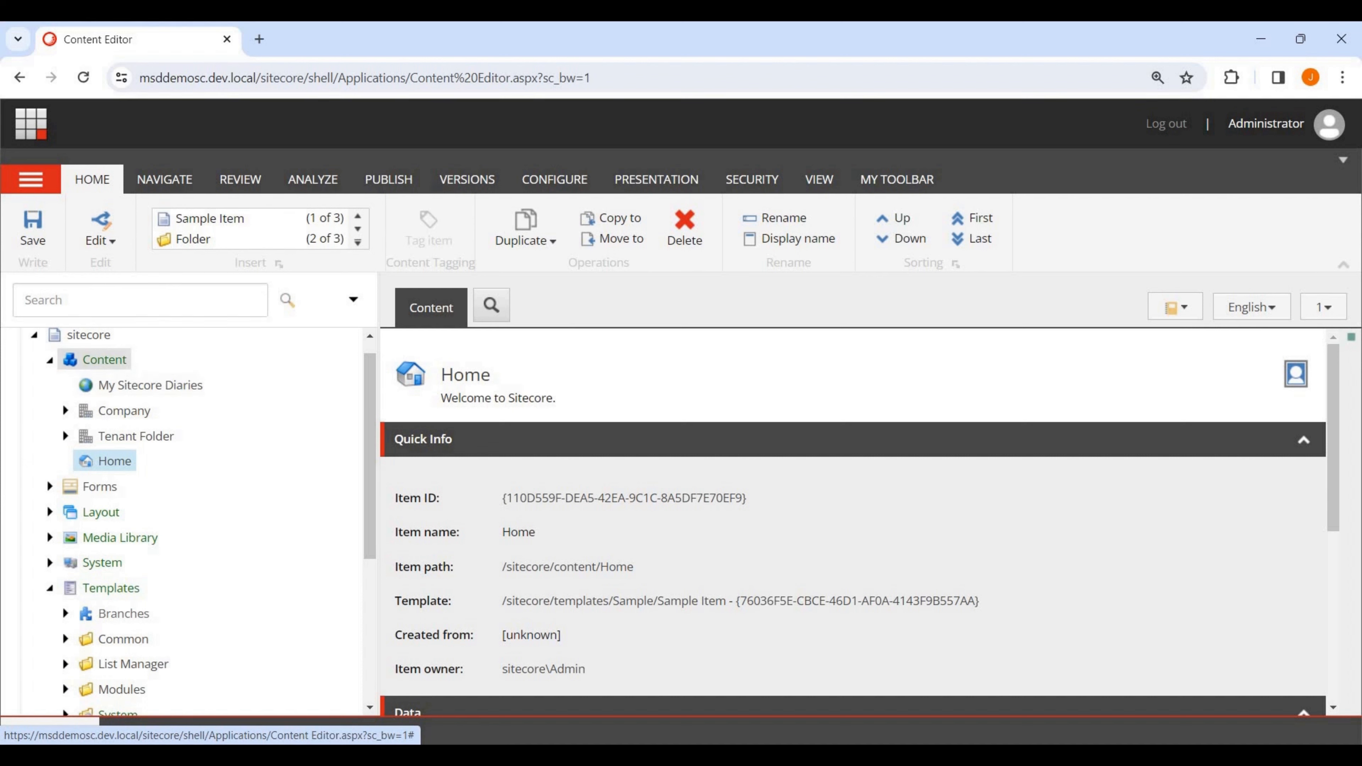
Insert a folder named Shared under Content from the /Common/Folder template, and sort it above My Sitecore Diaries
right_click(107, 358)
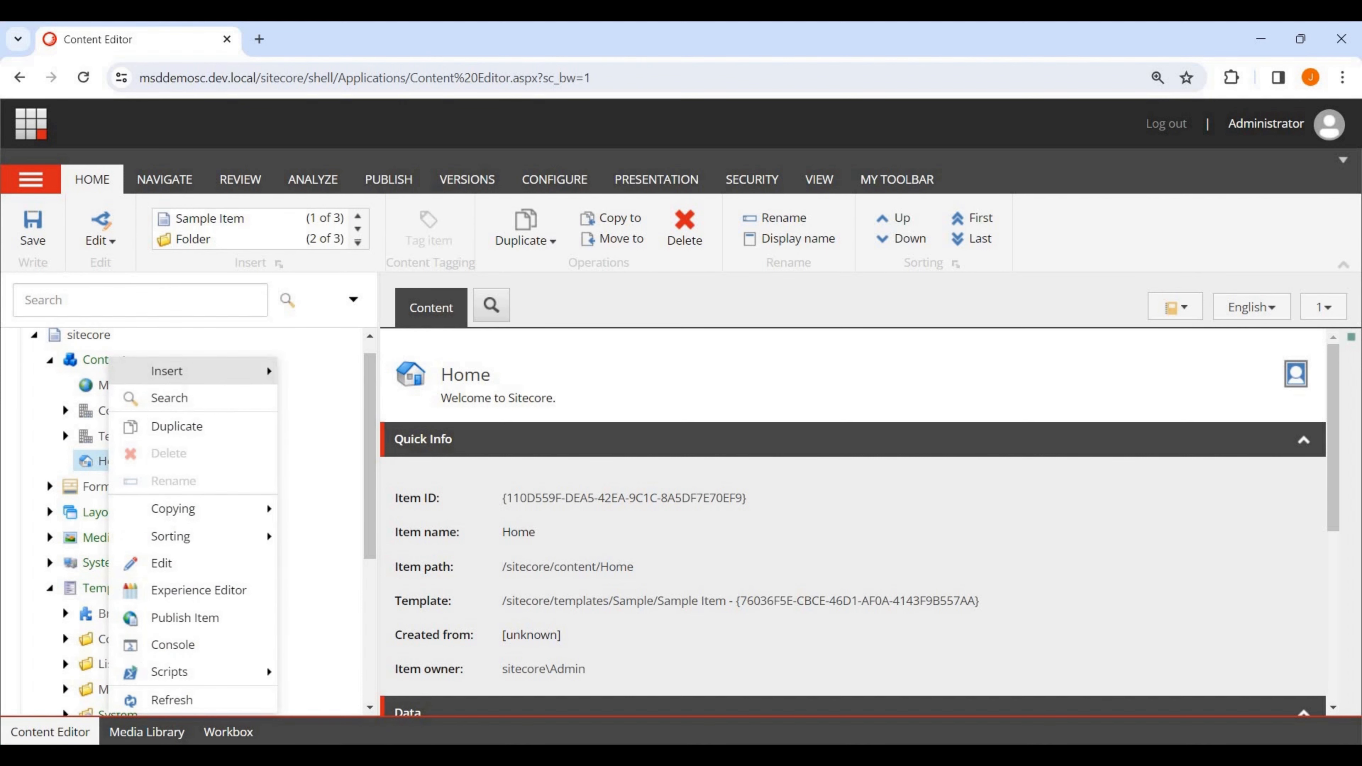
mouse_move(172, 371)
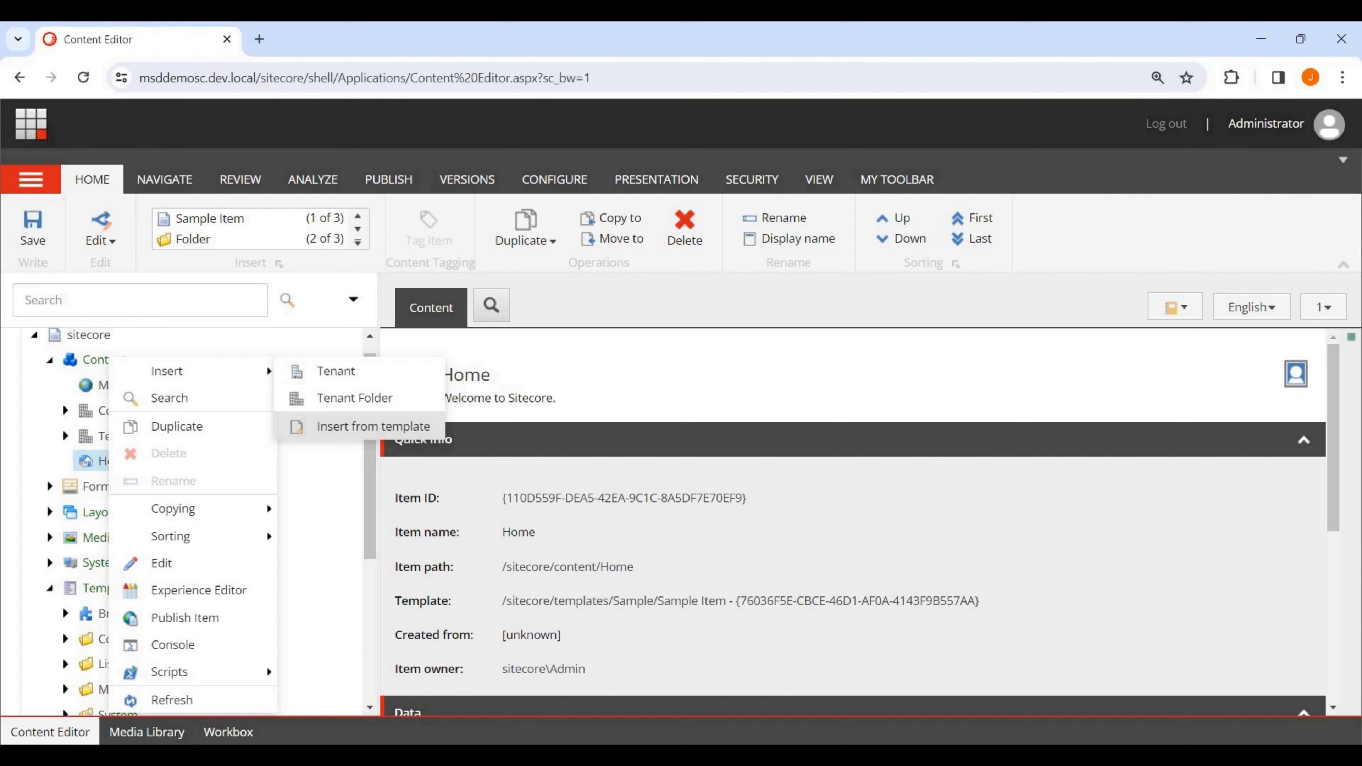
left_click(373, 426)
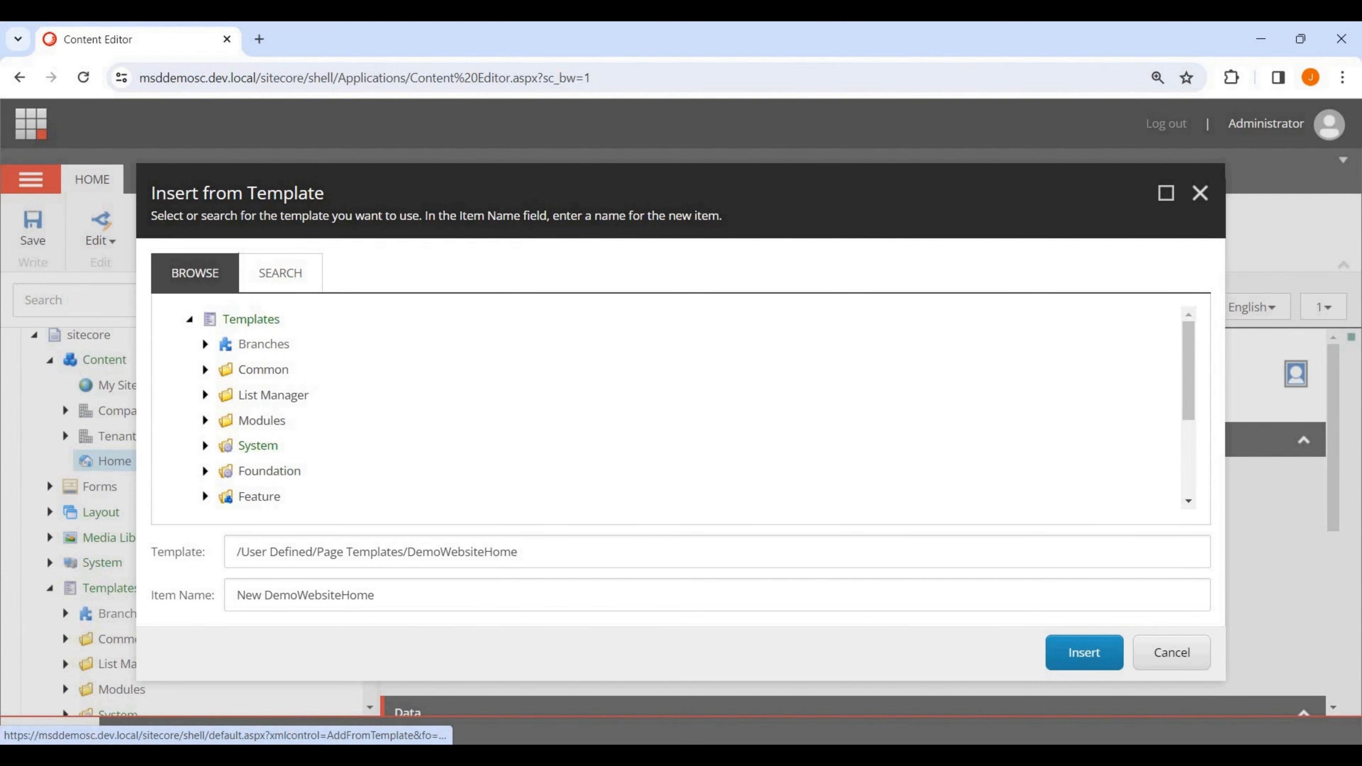
left_click(205, 370)
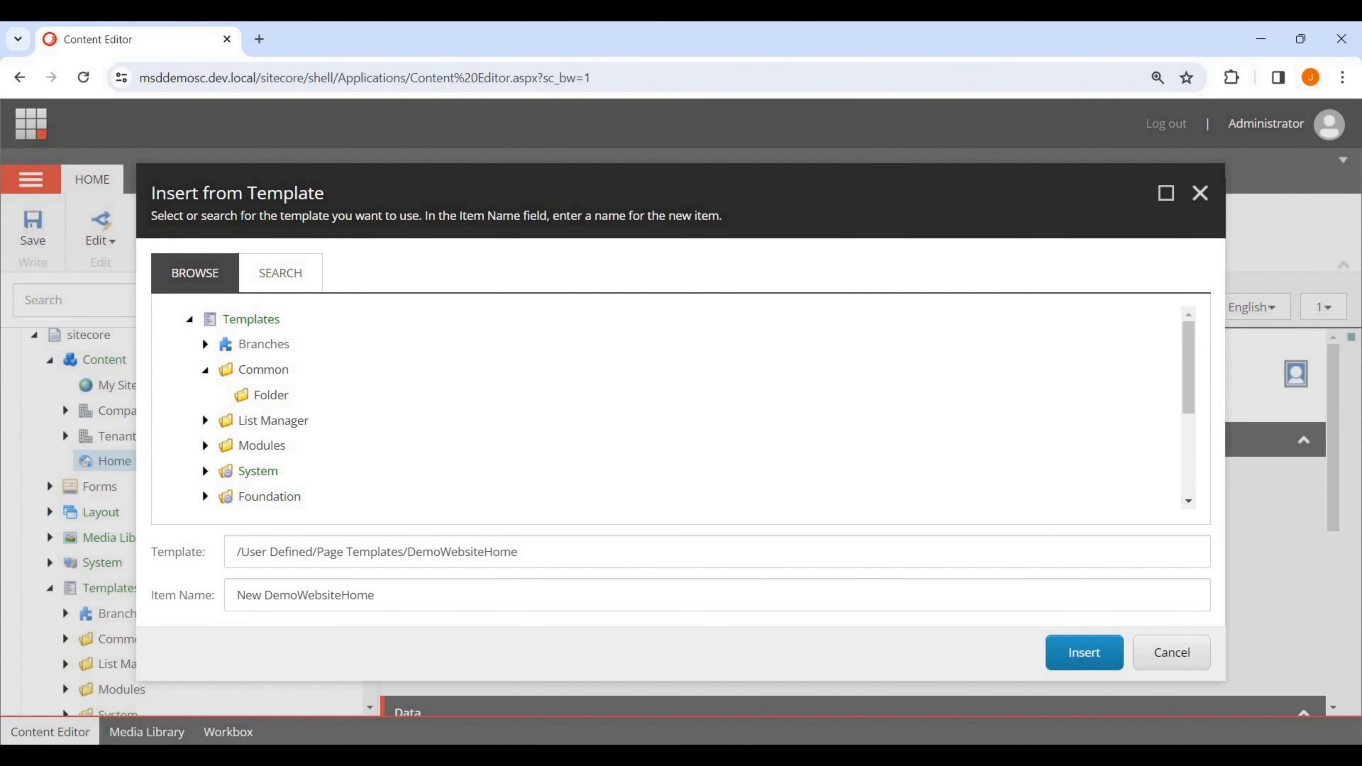
left_click(271, 395)
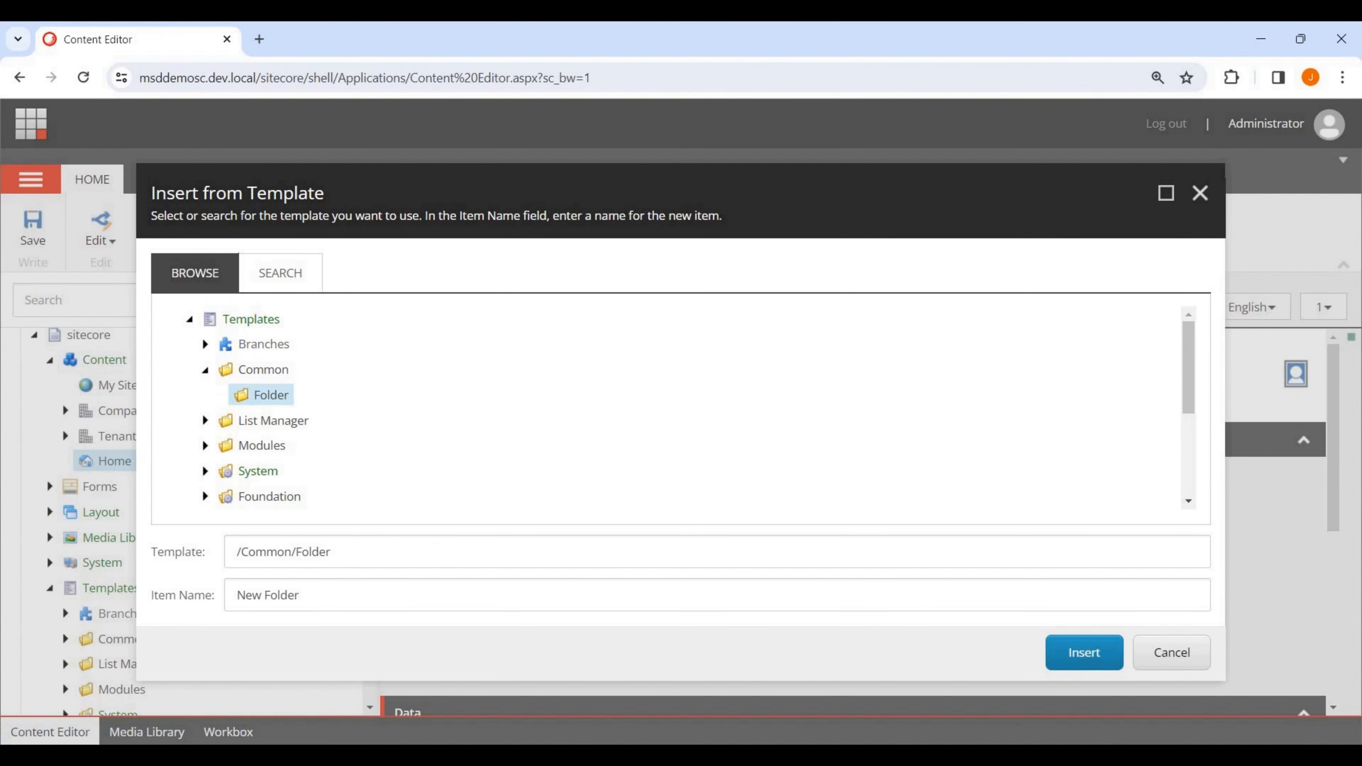
left_click(268, 595)
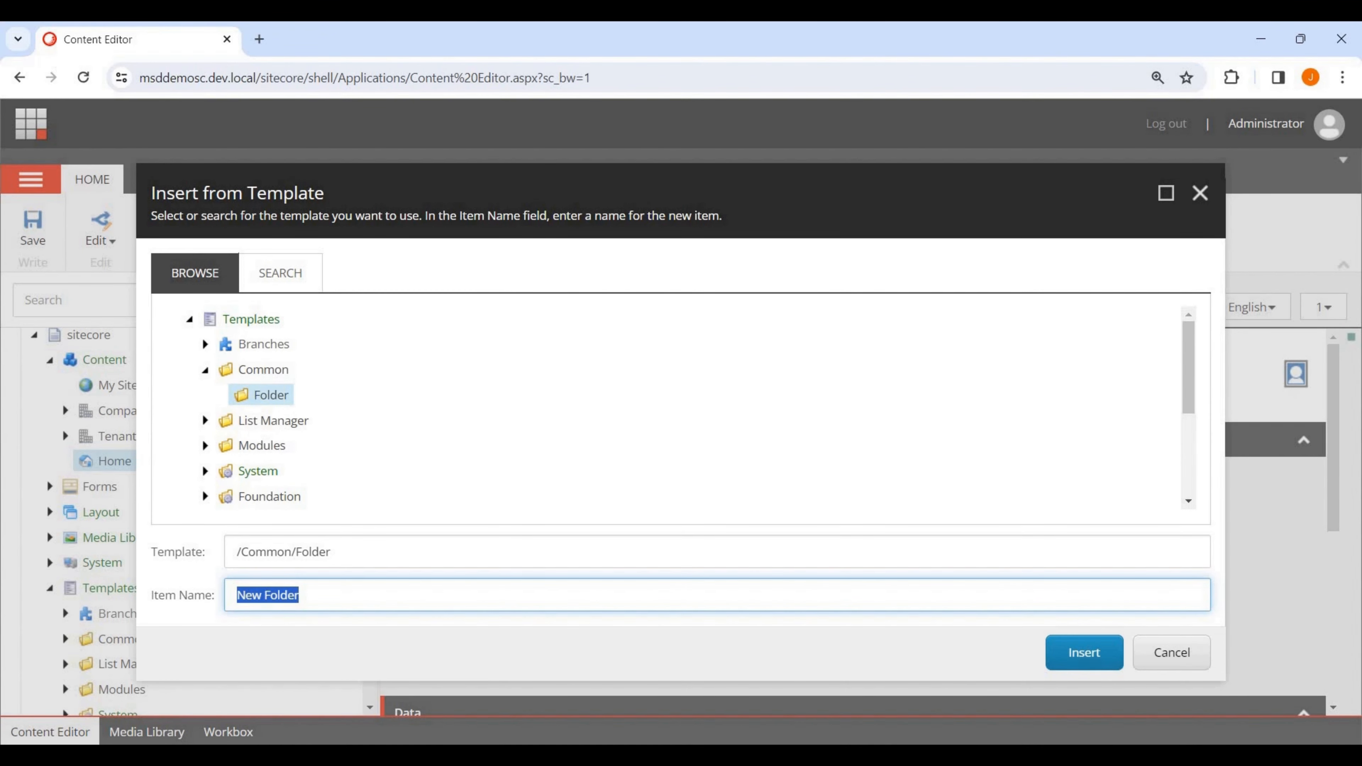
type("Glo")
key("BackSpace")
key("BackSpace")
key("BackSpace")
type("SHa")
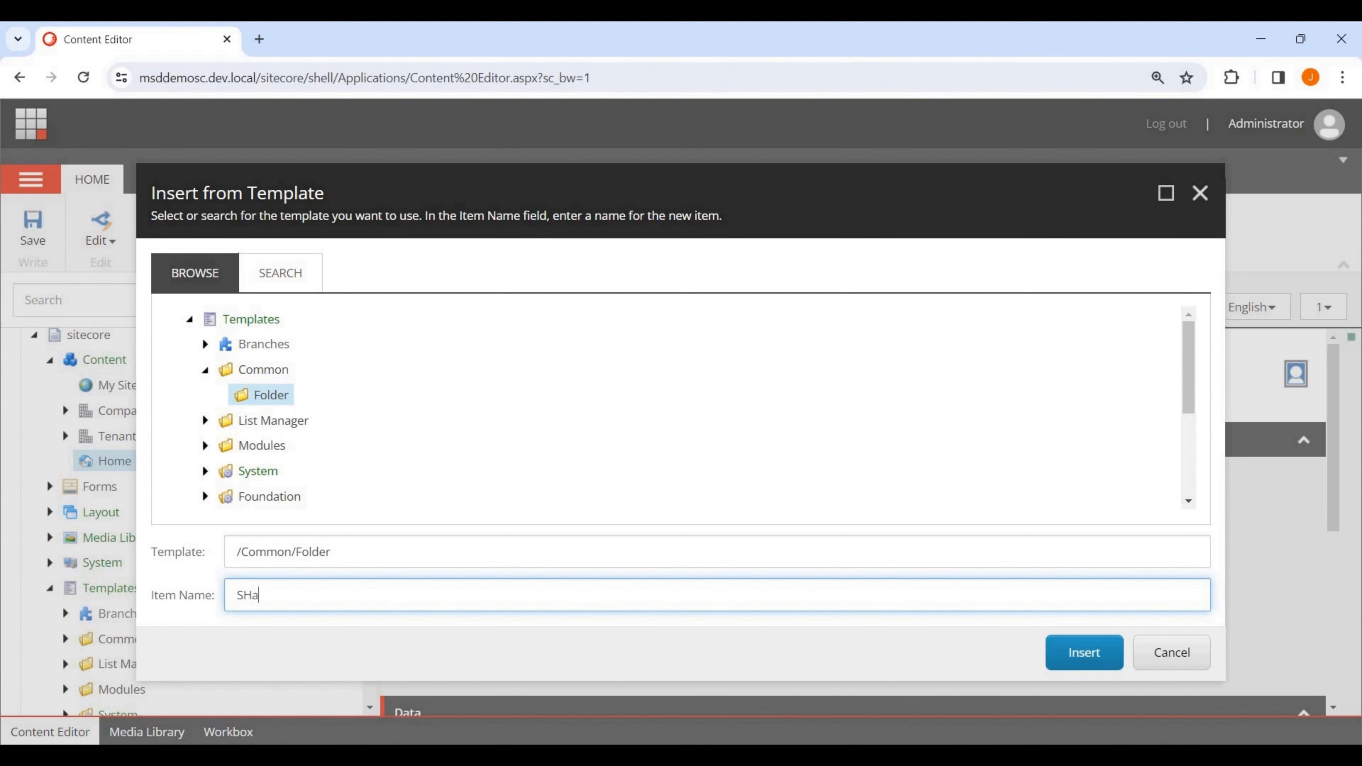
type("re")
key("BackSpace")
key("BackSpace")
key("BackSpace")
key("BackSpace")
type("hared")
key("Return")
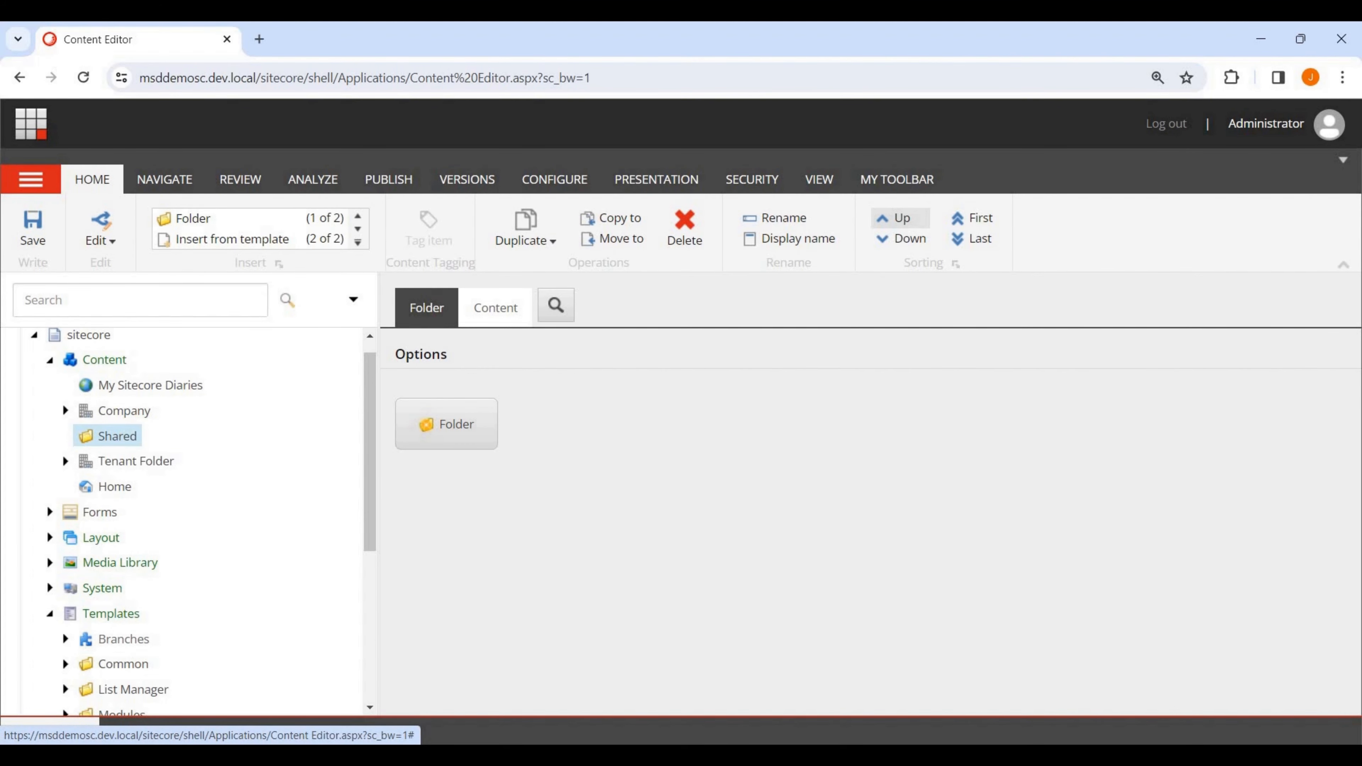
left_click(896, 217)
left_click(896, 217)
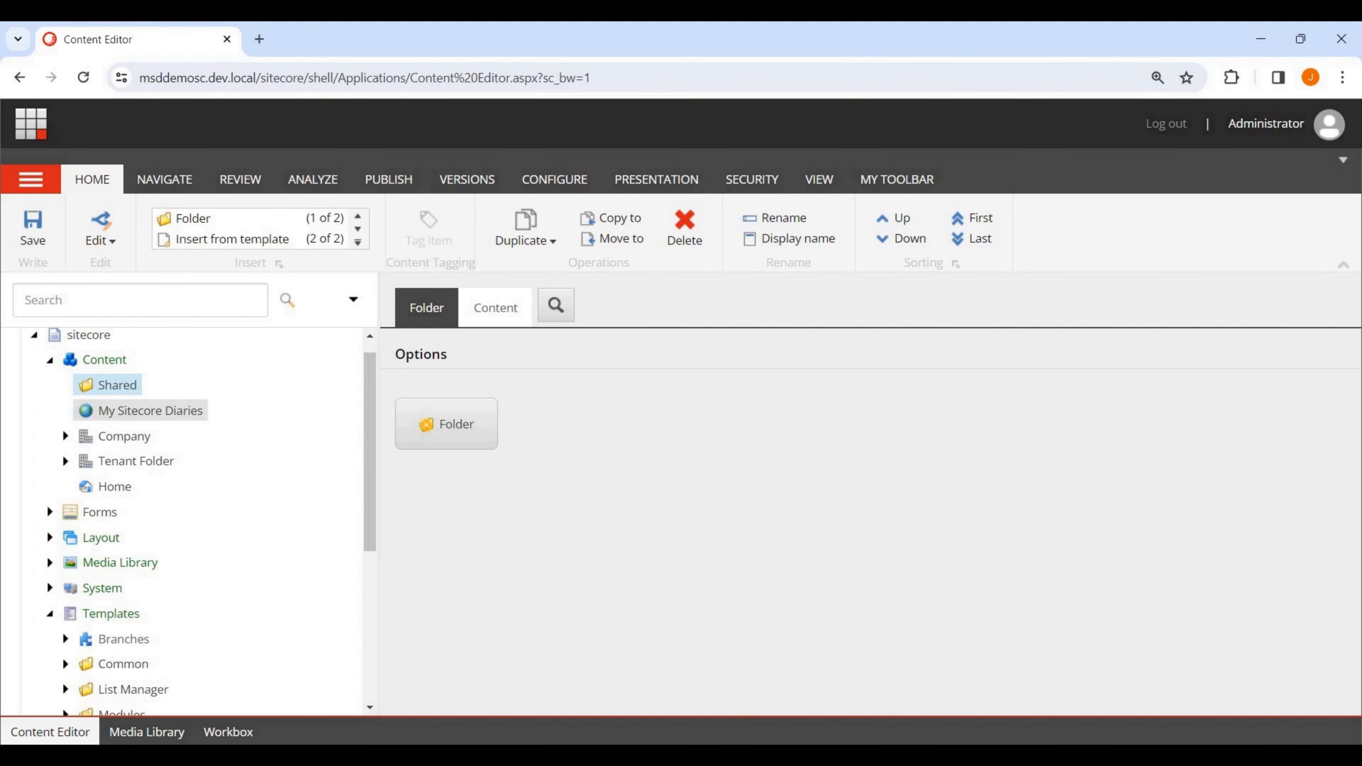
Insert a folder under My Sitecore Diaries from the /Common/Folder template, keeping the default name
right_click(167, 410)
mouse_move(268, 402)
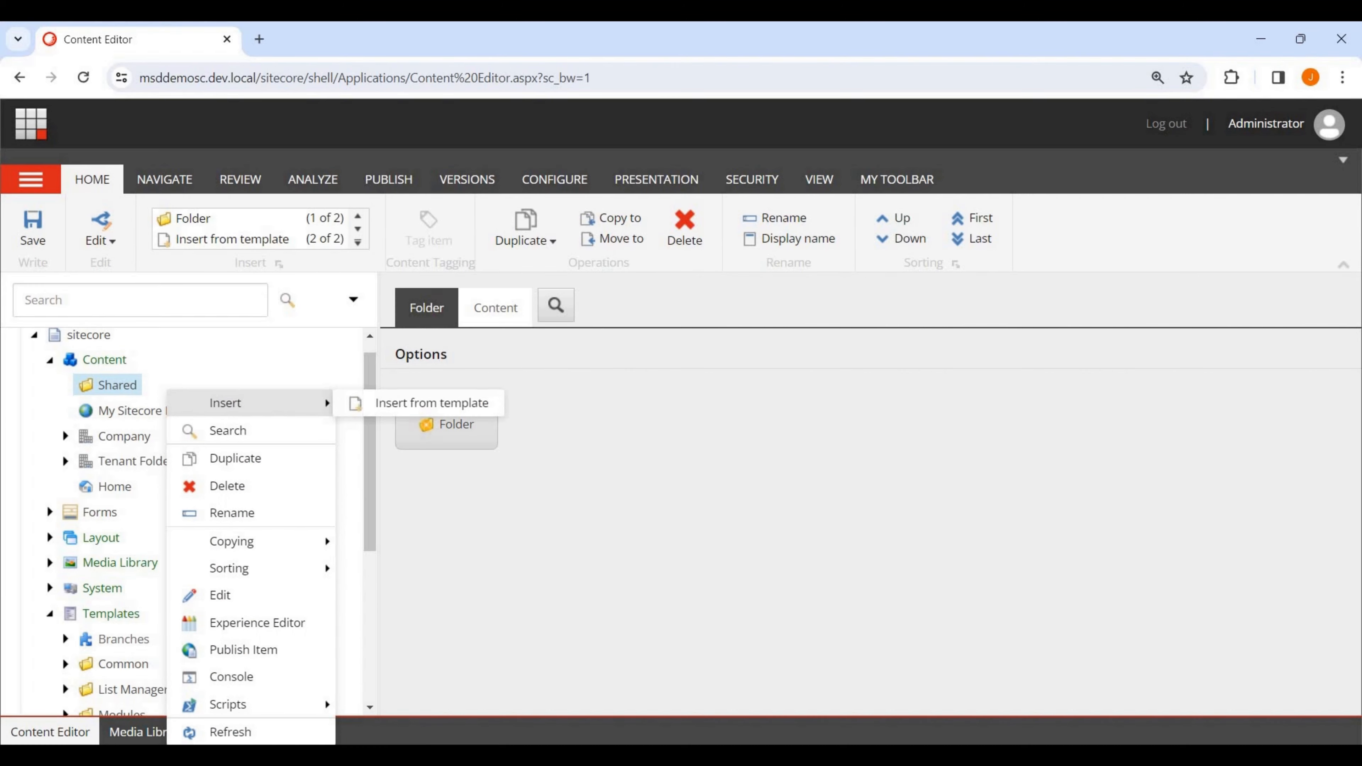
left_click(428, 403)
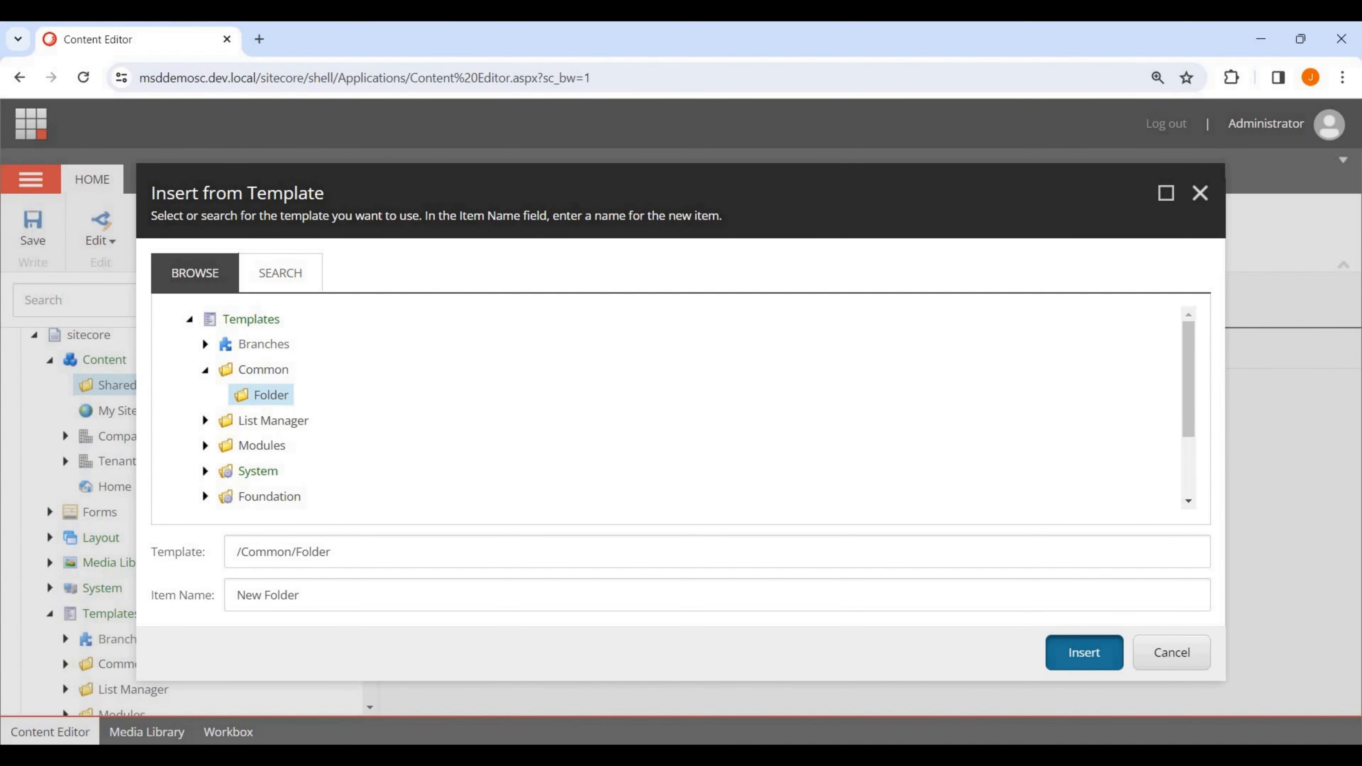
left_click(1084, 652)
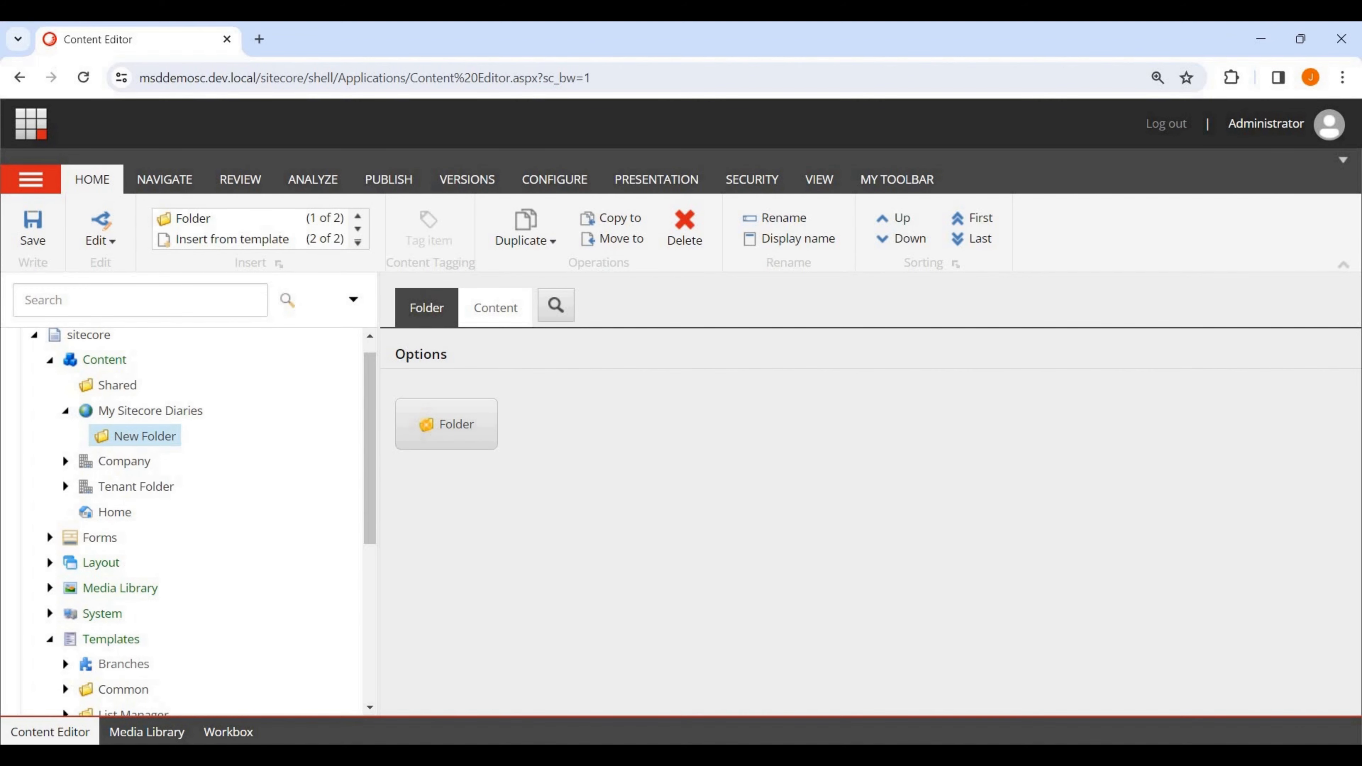
Rename the new folder under My Sitecore Diaries to Local
right_click(152, 436)
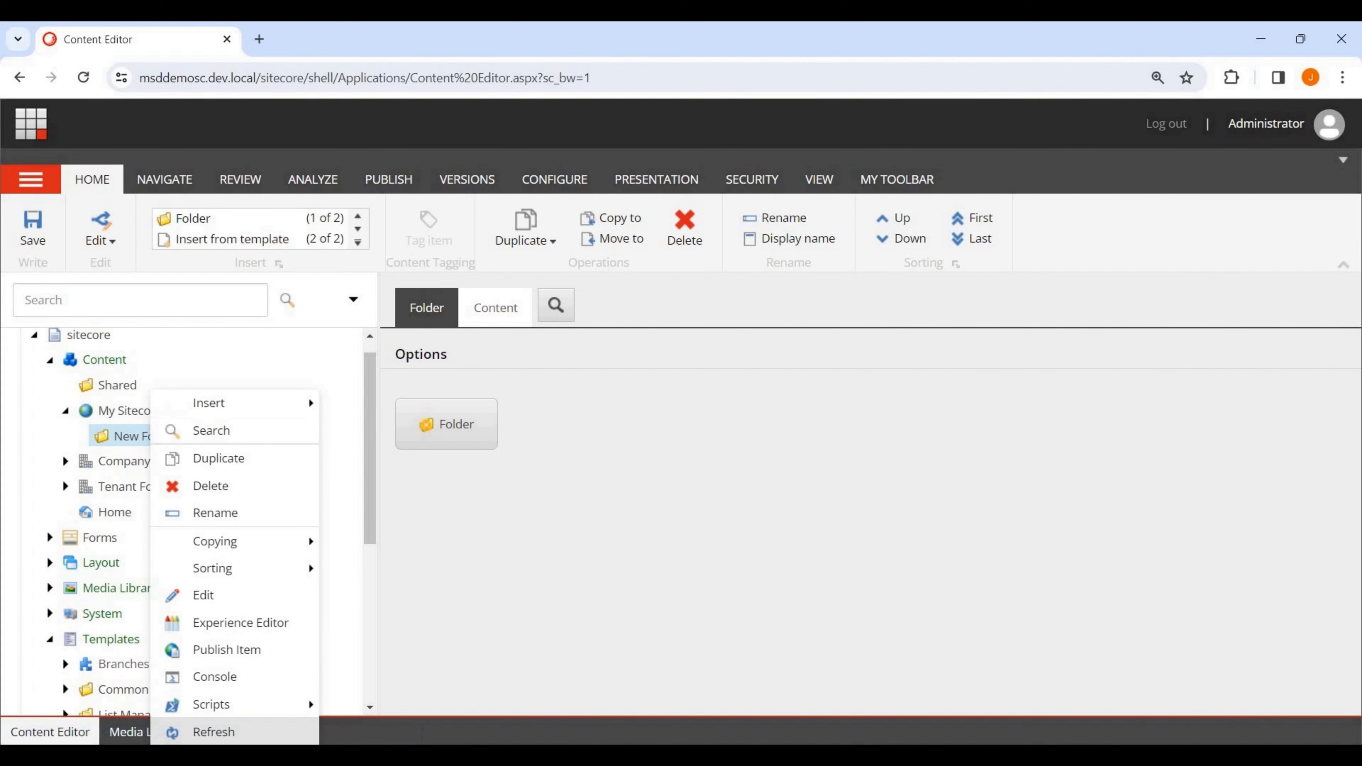
left_click(215, 512)
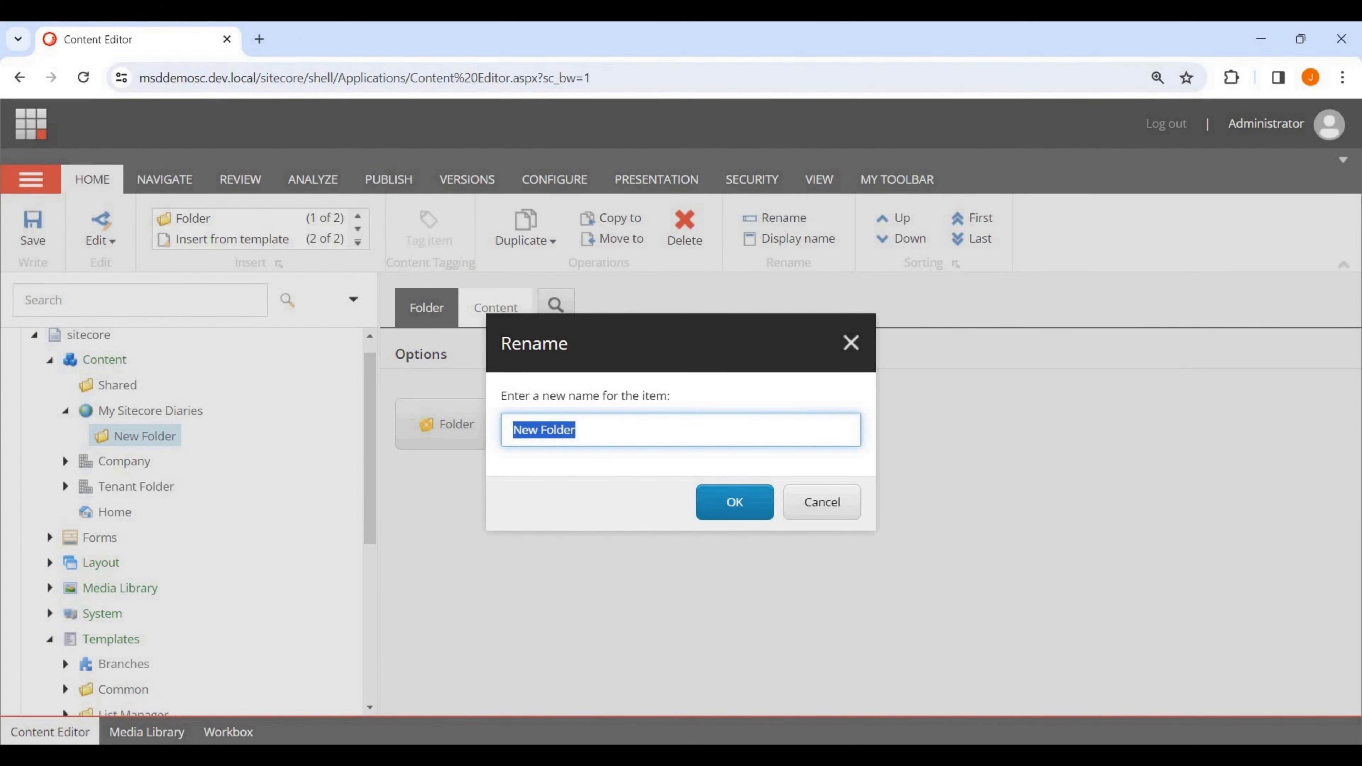
type("LOcal")
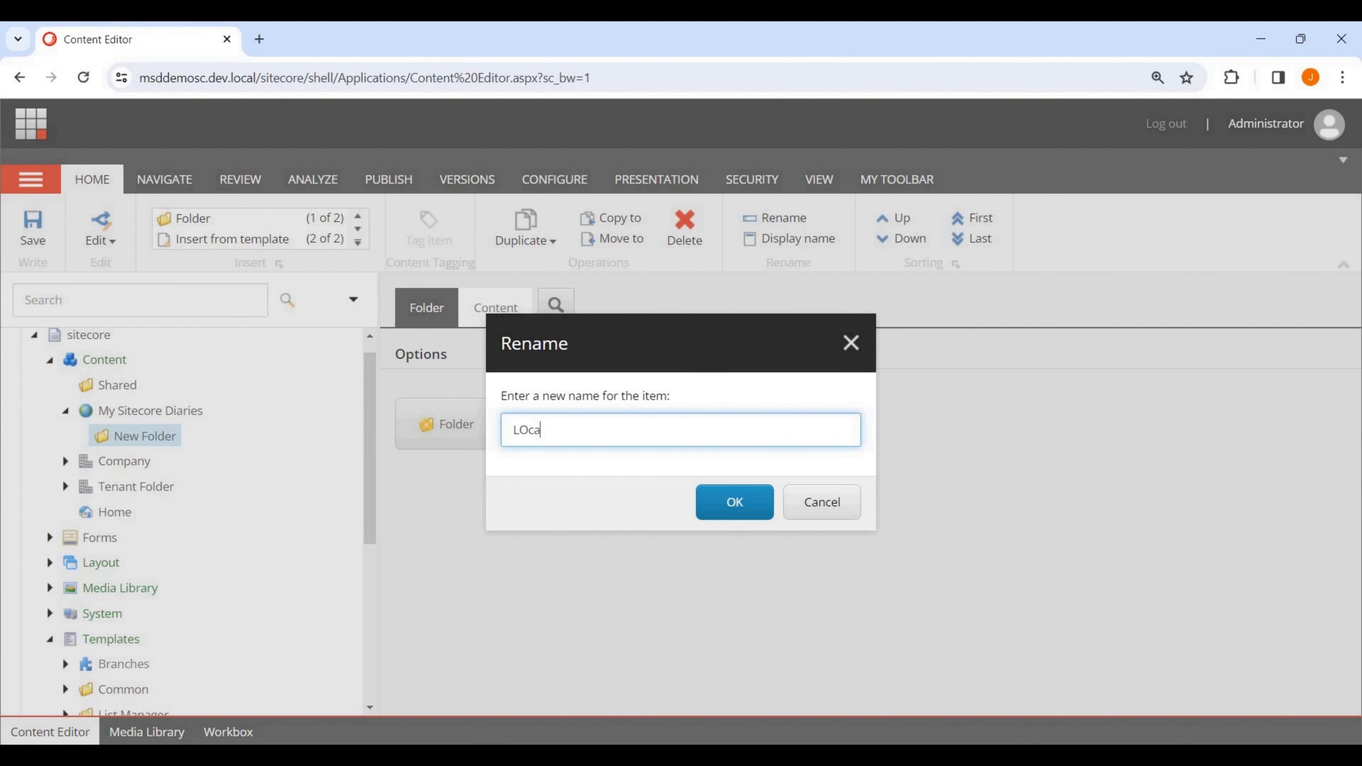
key("BackSpace")
key("BackSpace")
key("BackSpace")
type("ocal")
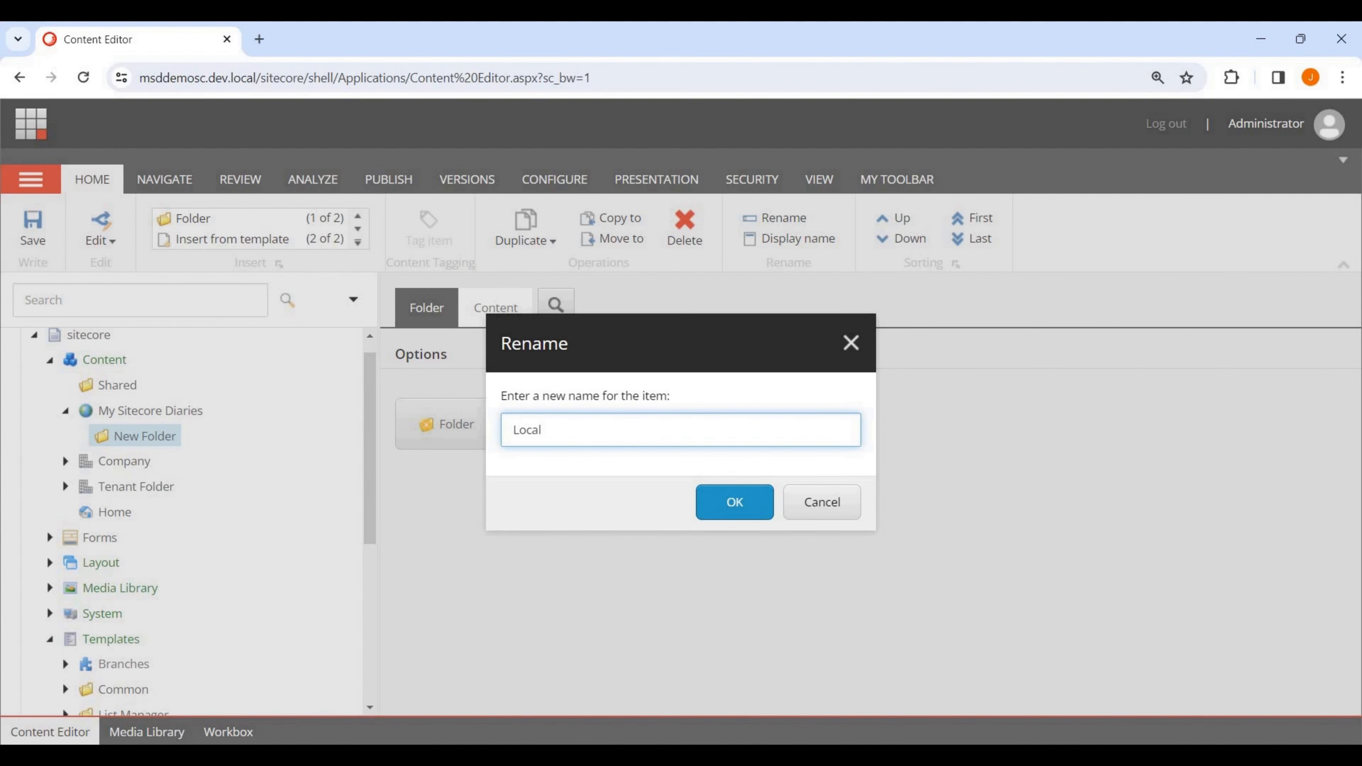
key("Return")
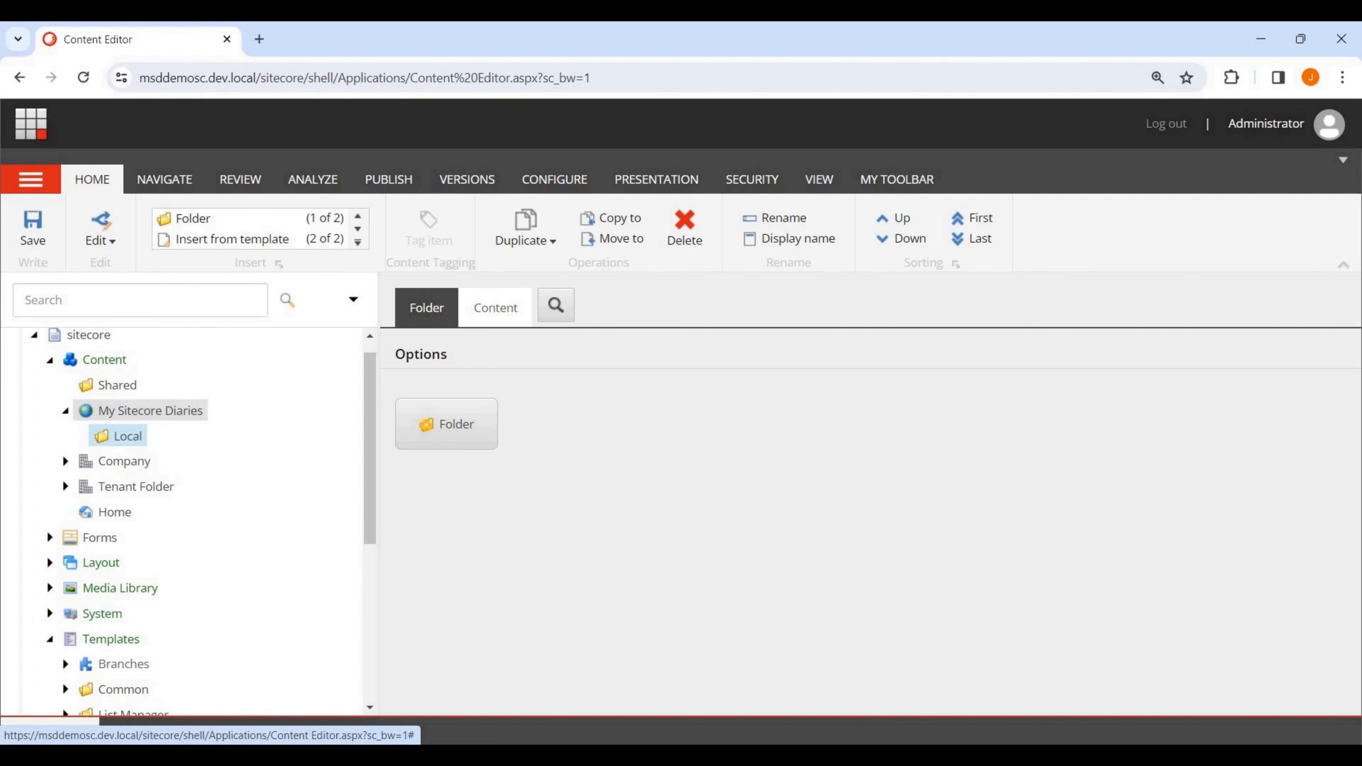
left_click(65, 410)
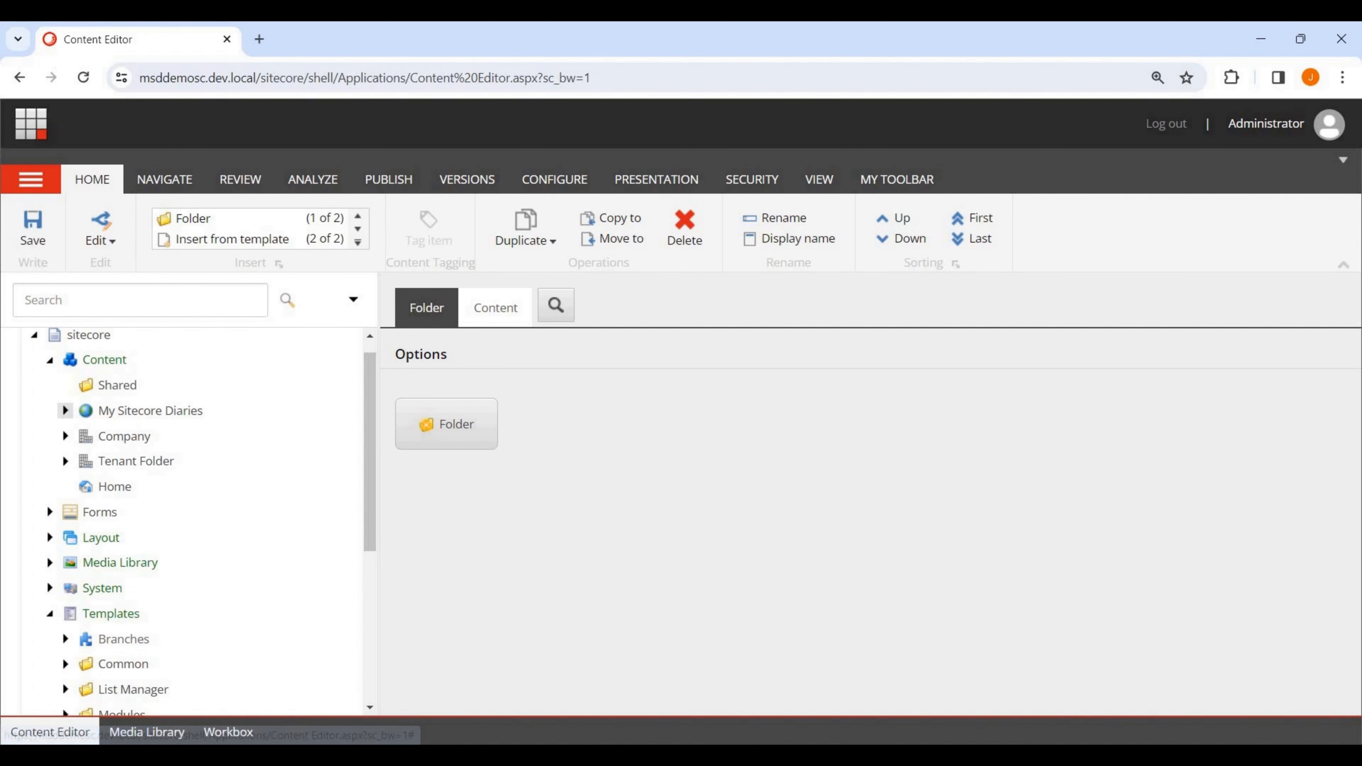
left_click(65, 411)
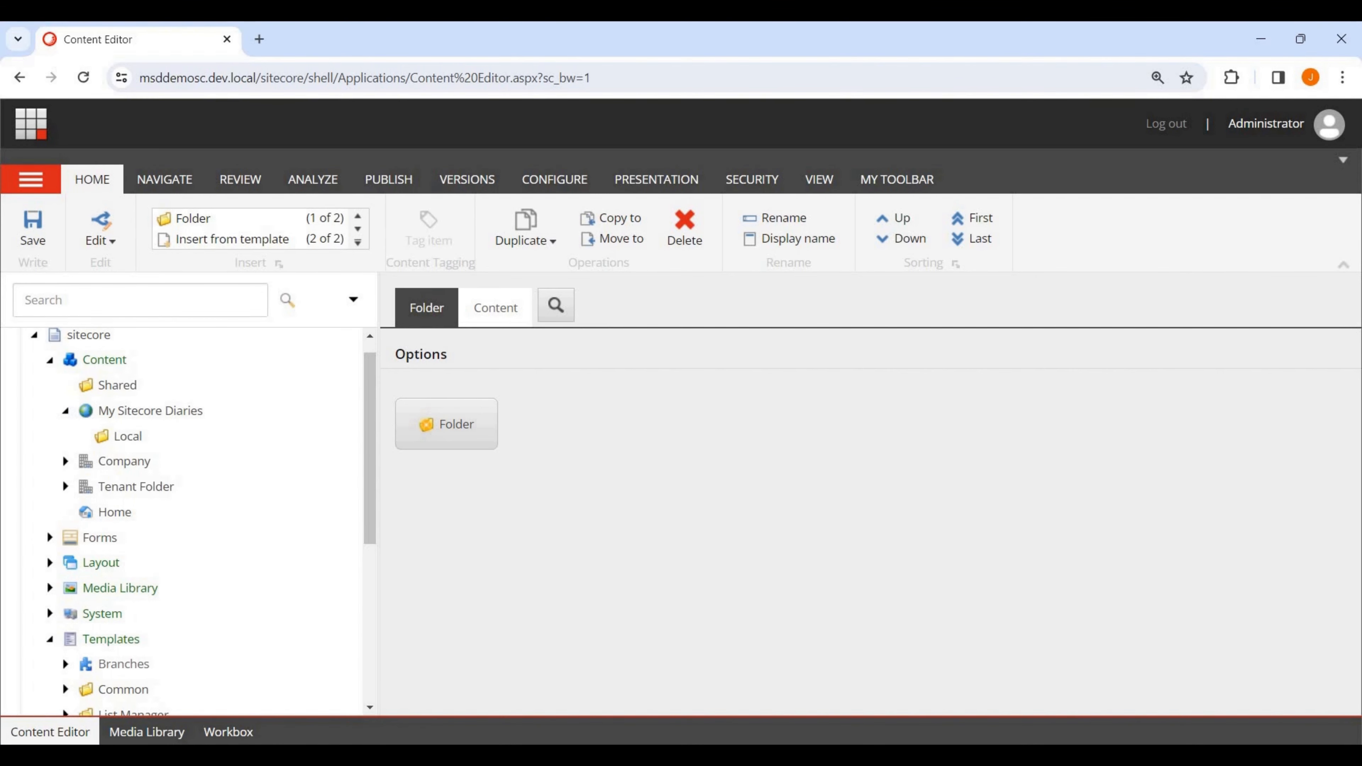
Switch to the published msddemosc.dev.local/msd page and review its header, welcome banner and video cards
left_click(981, 666)
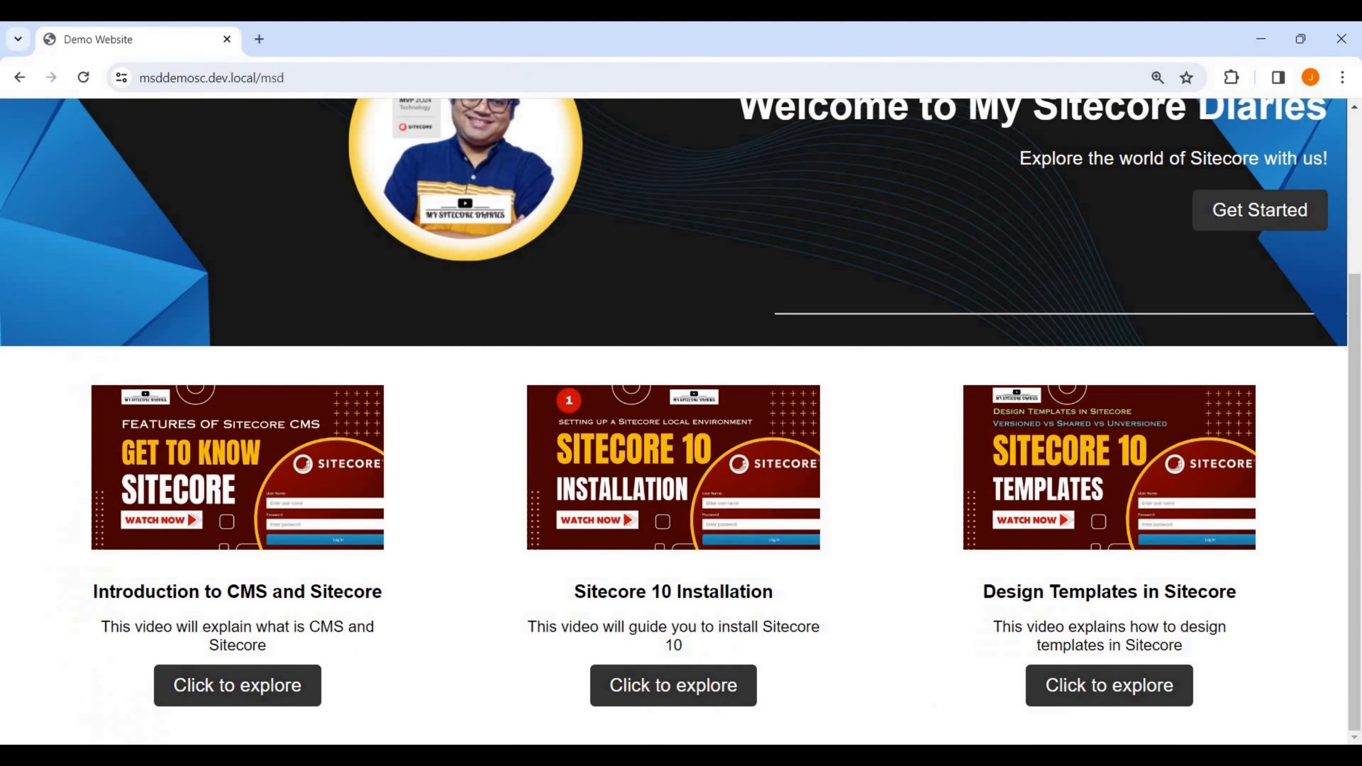
scroll(681, 424, "up", 4)
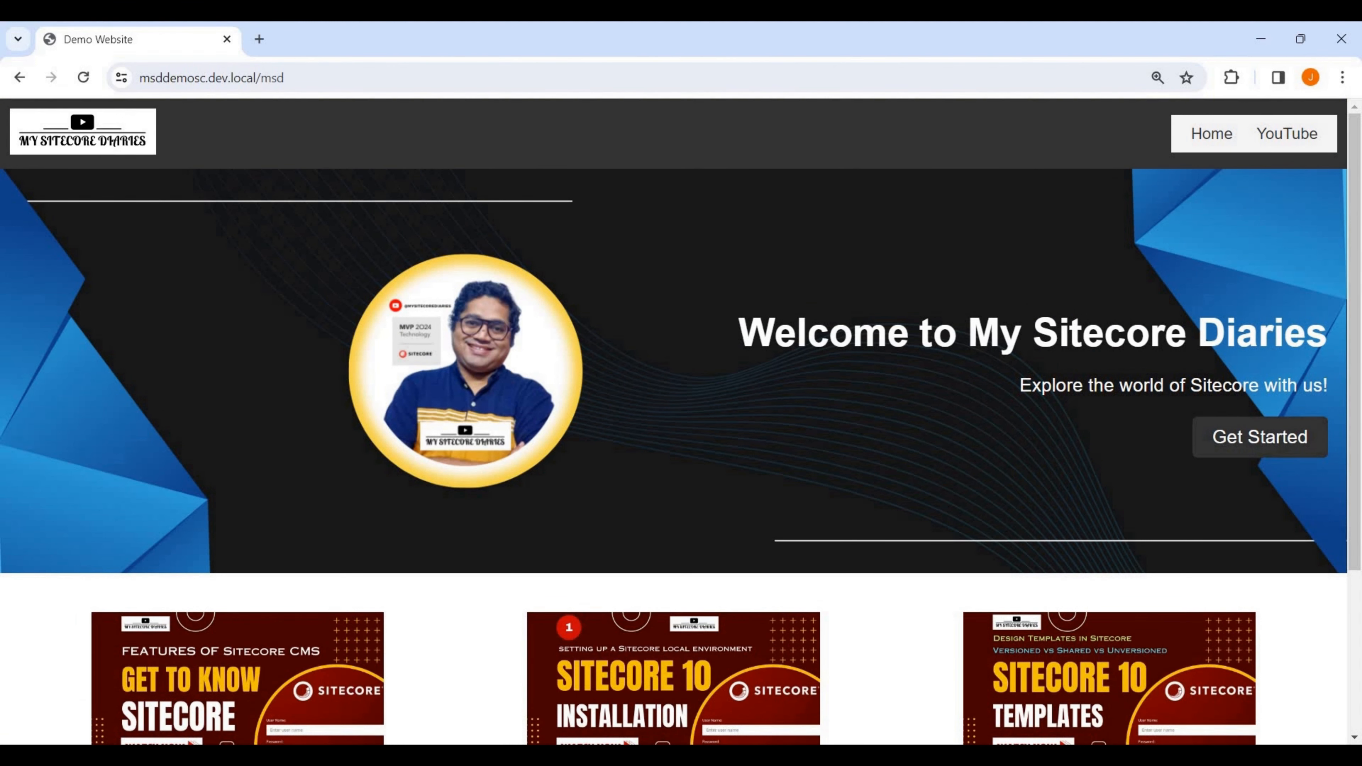
scroll(681, 424, "down", 4)
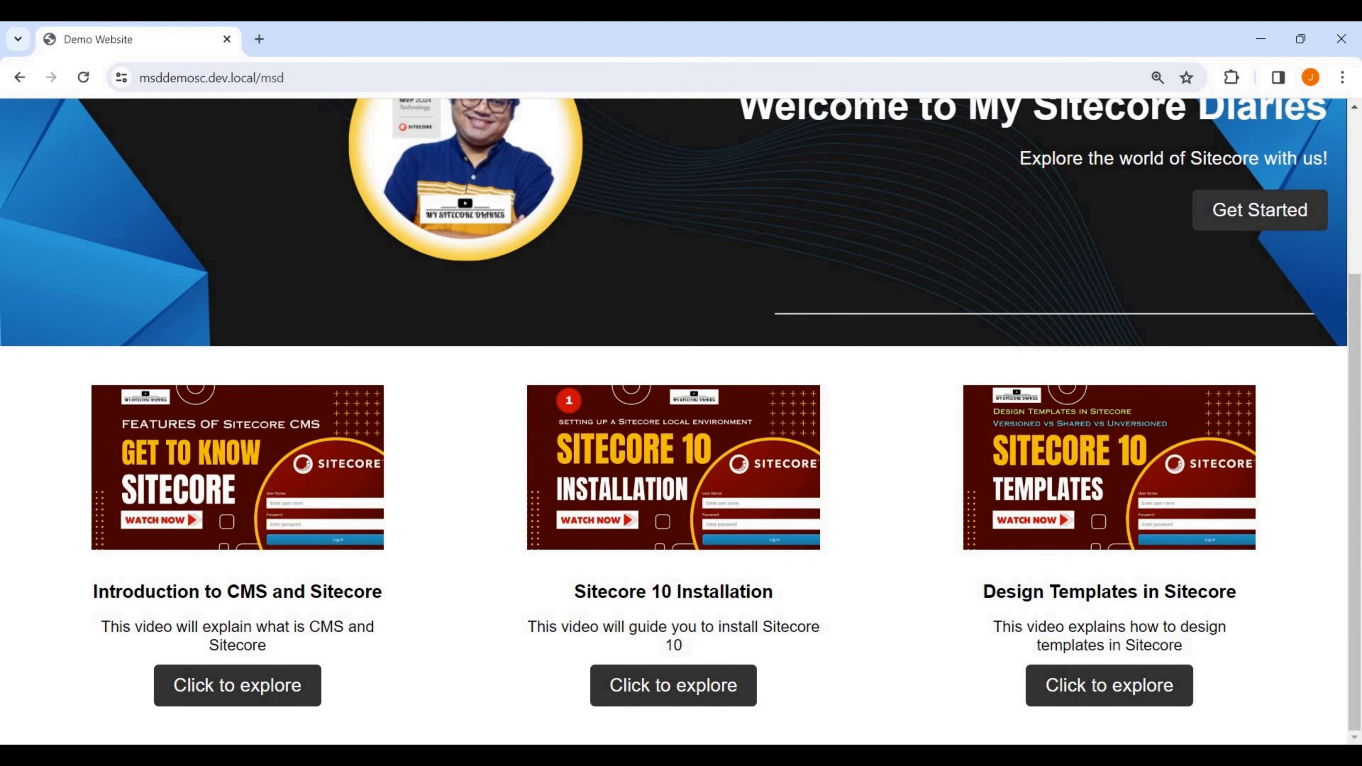
scroll(681, 423, "up", 4)
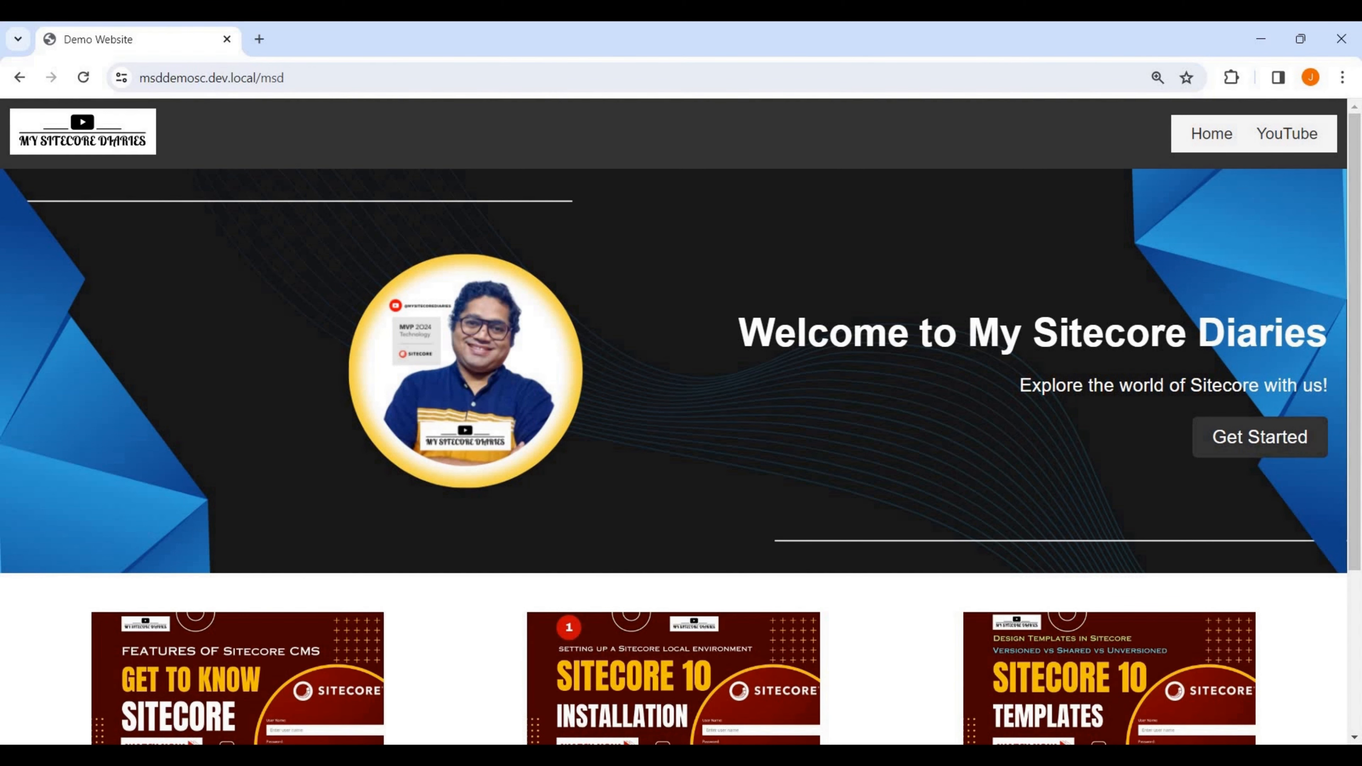
scroll(681, 421, "down", 2)
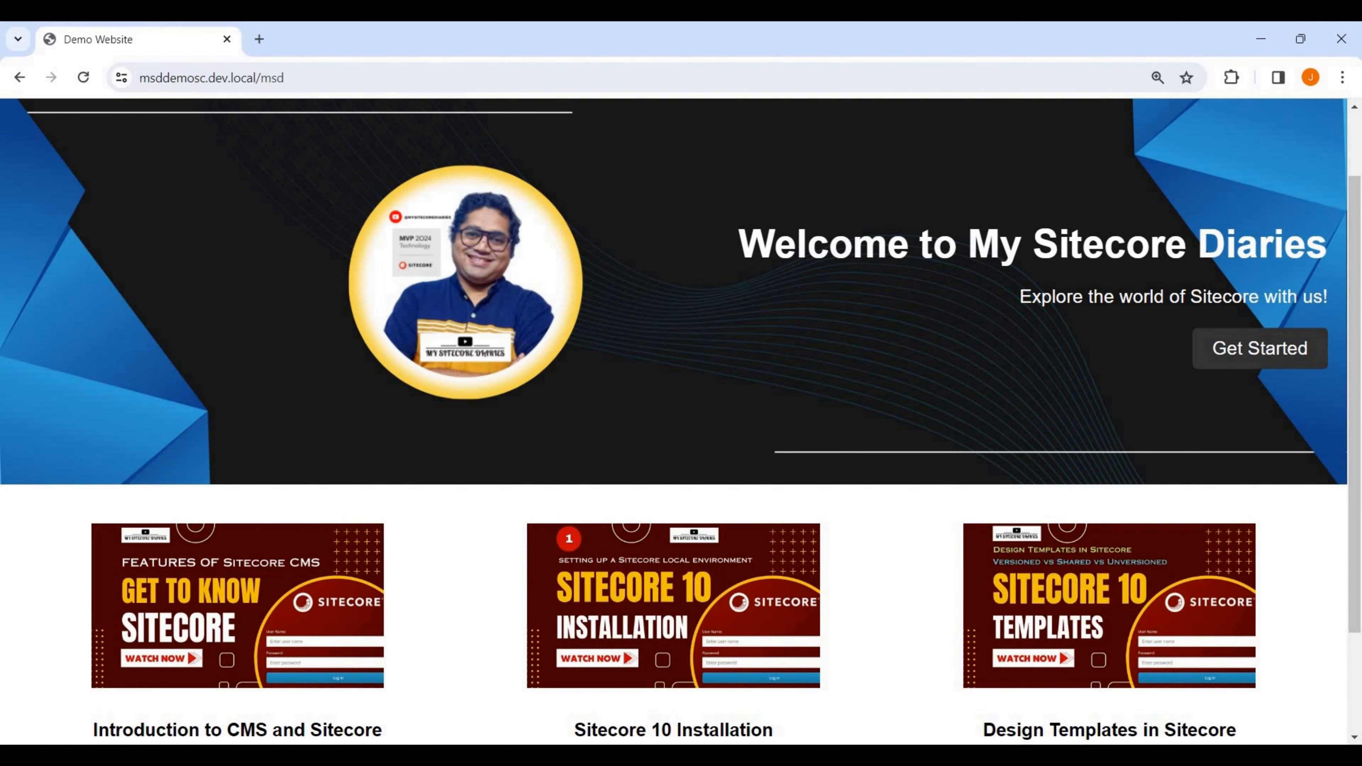